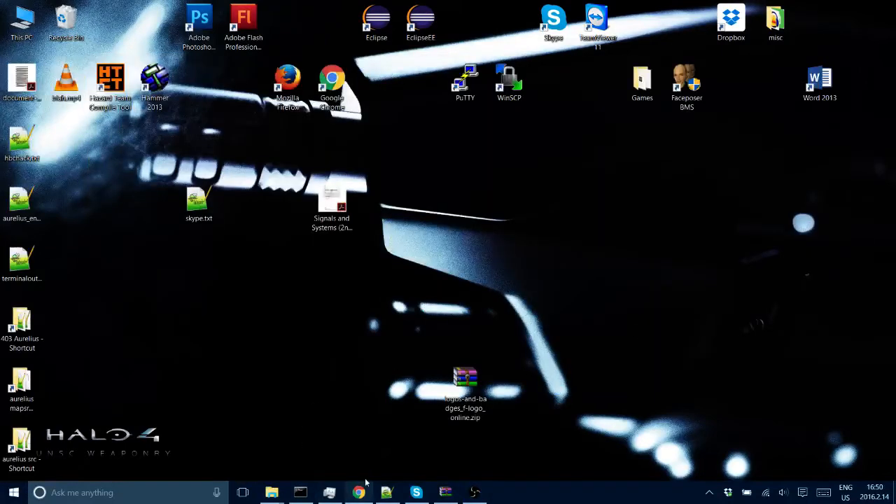
Step: Open aur_fb.psd from the logos folder in Photoshop
click(170, 445)
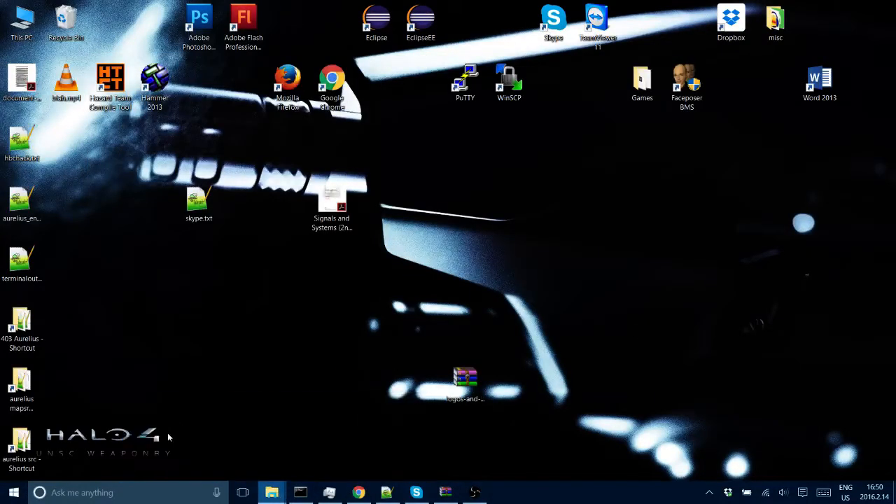
double_click(465, 191)
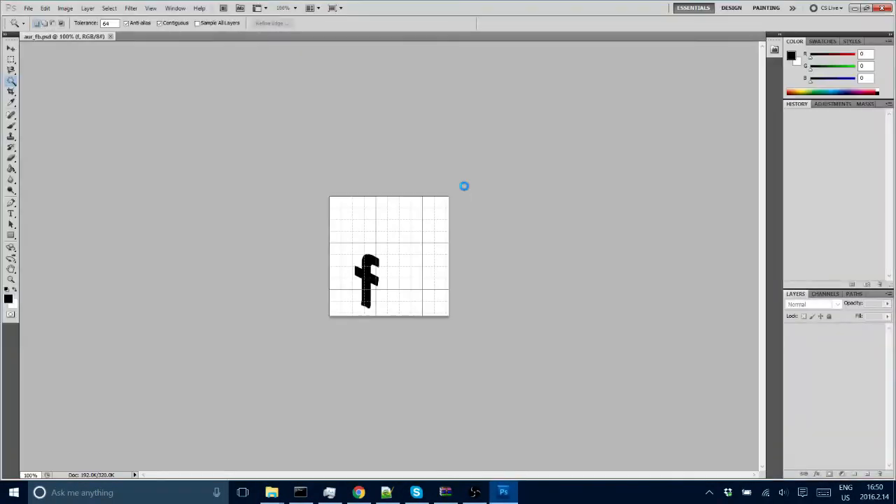
Step: Toggle the f layer's visibility to compare, leaving it hidden so the cube's cut-out f shows
click(789, 333)
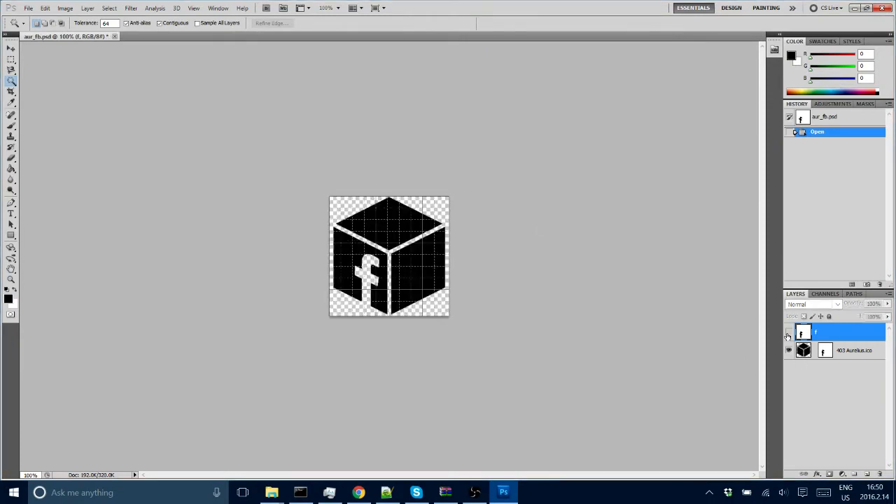
click(788, 334)
click(789, 335)
alt+click(789, 335)
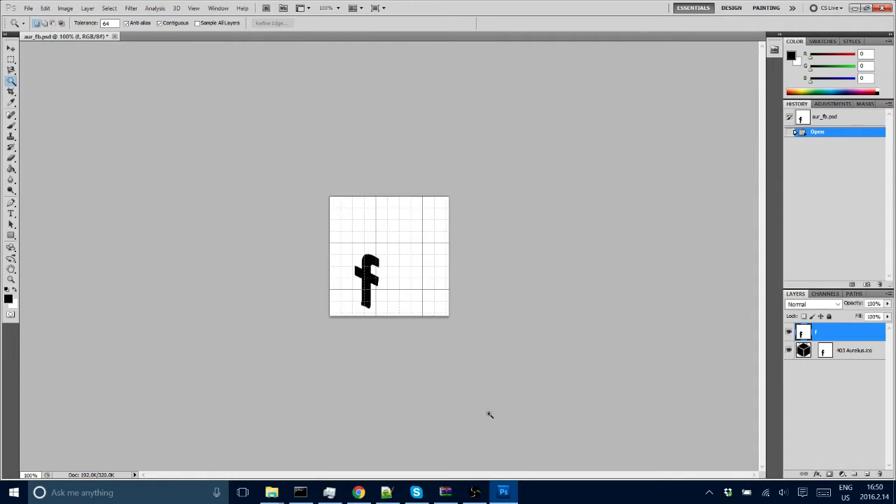
click(474, 492)
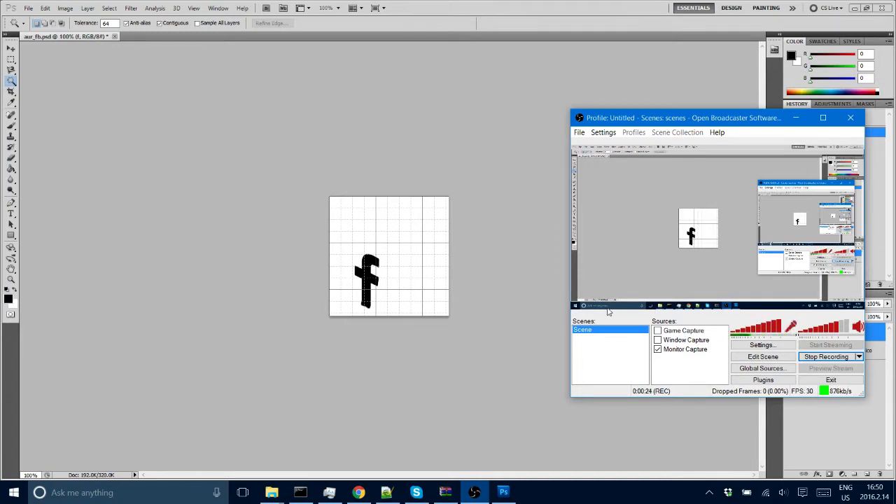
click(653, 341)
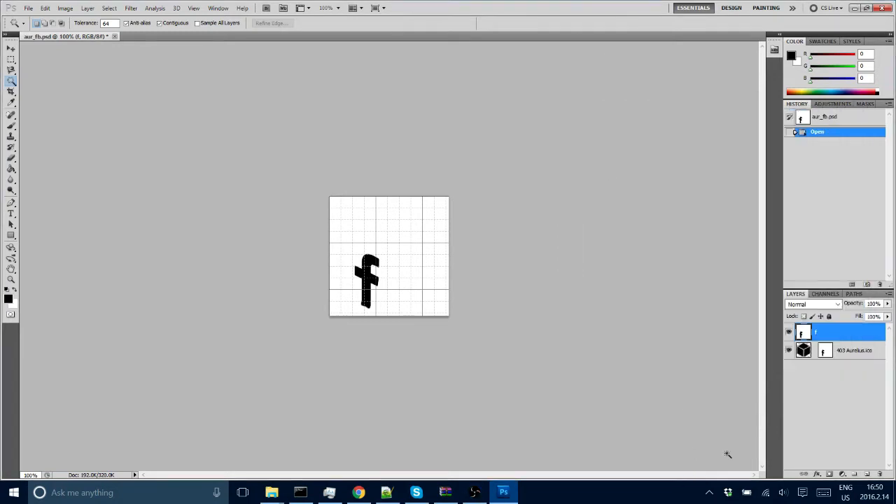
click(789, 333)
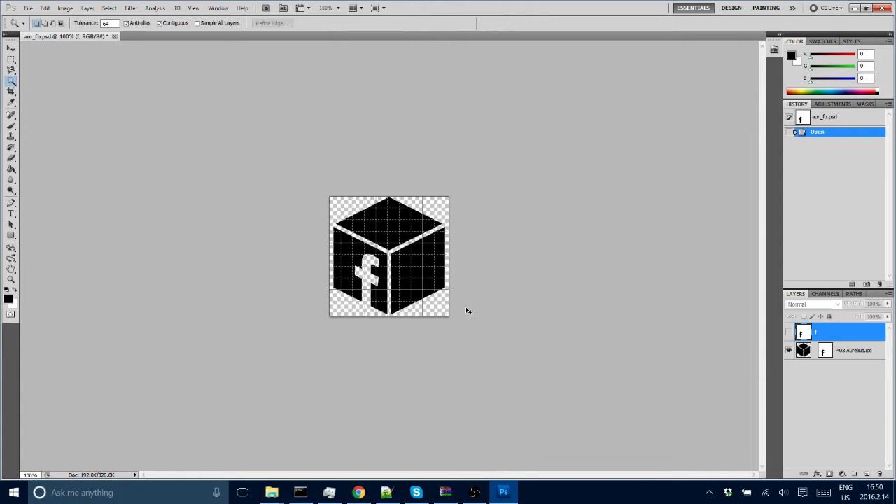
Step: Hide the grid overlay on the canvas with Ctrl+'
key(ctrl+apostrophe)
click(475, 492)
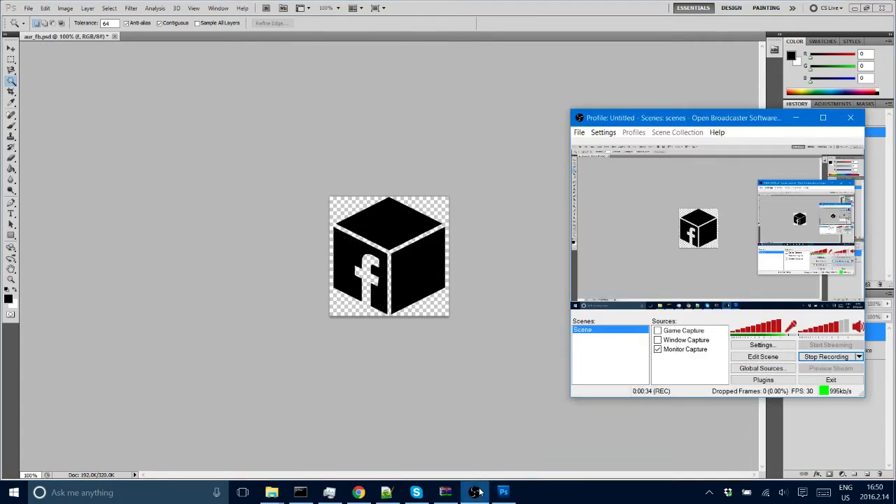
click(578, 5)
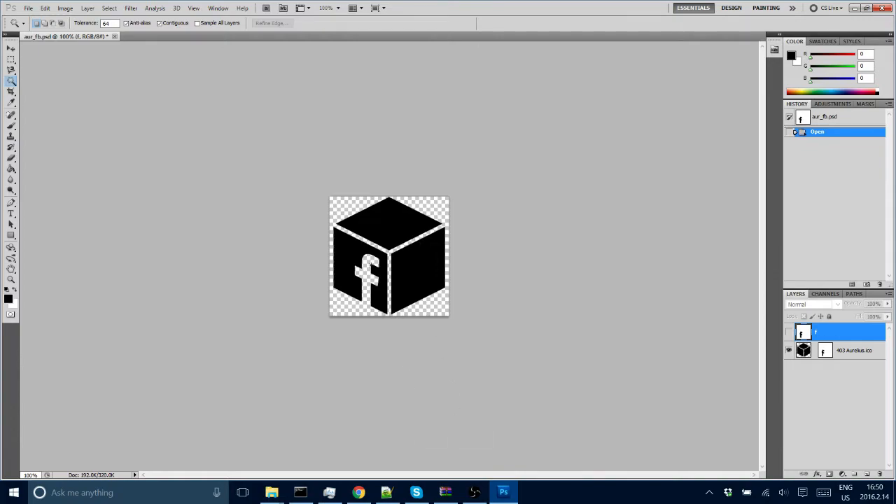
Step: Minimise Photoshop and open the Facebook logos zip archive from the desktop in WinRAR
key(super+d)
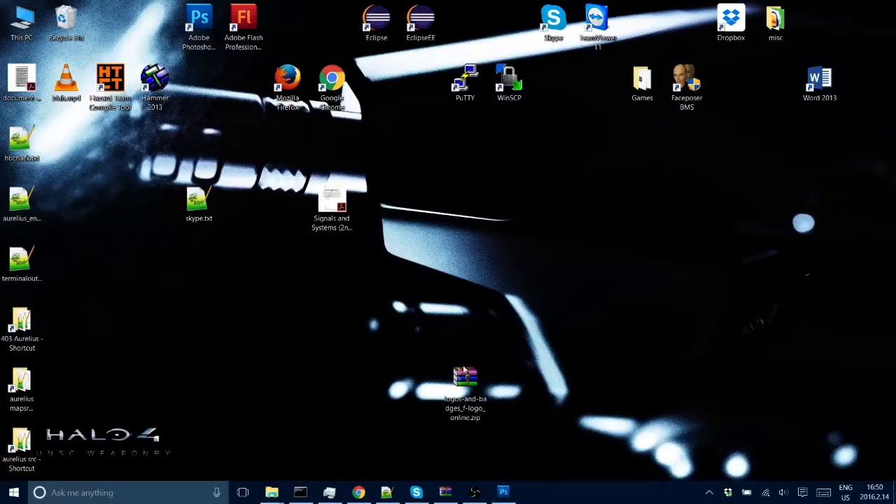
click(465, 378)
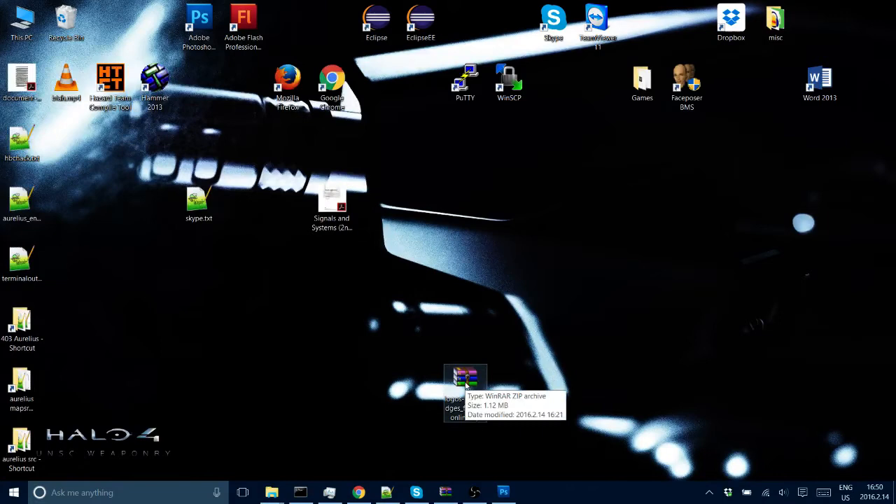
double_click(467, 384)
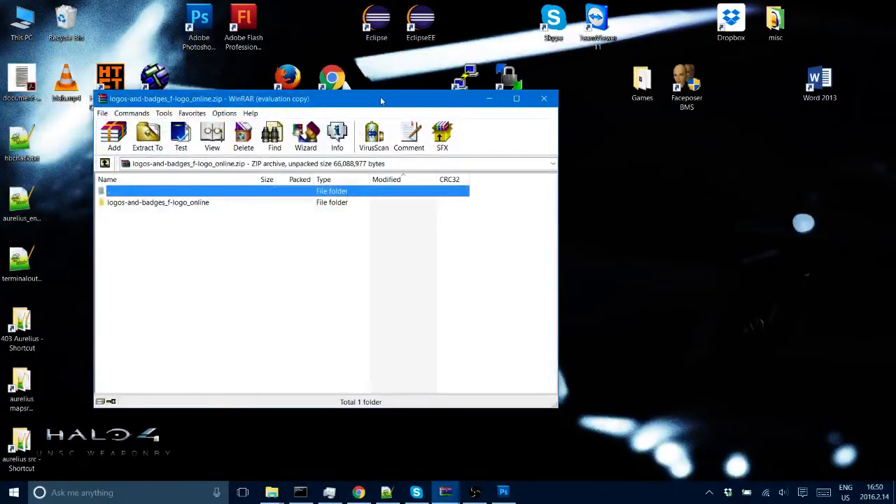
mouse_move(372, 84)
mouse_down()
mouse_move(515, 70)
mouse_move(392, 98)
mouse_move(526, 66)
mouse_up()
click(517, 184)
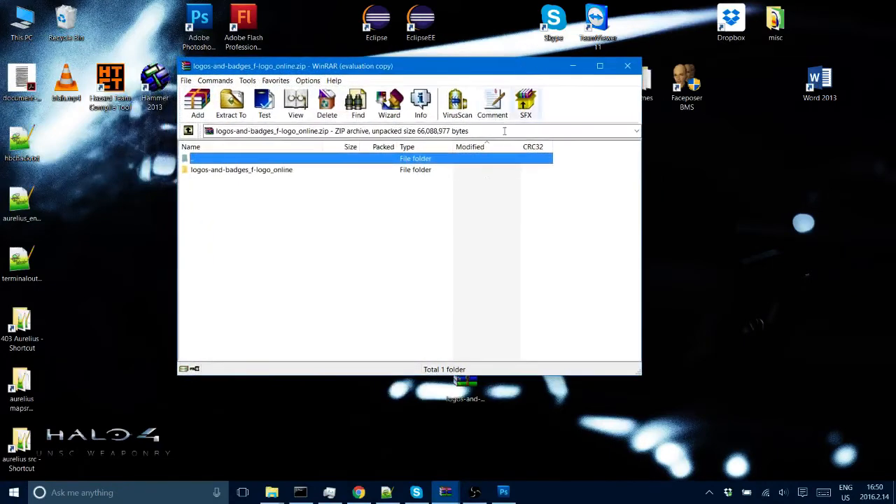
Step: Open the logos-and-badges_f-logo_online folder and its f-logo usage guidelines PDF
double_click(483, 170)
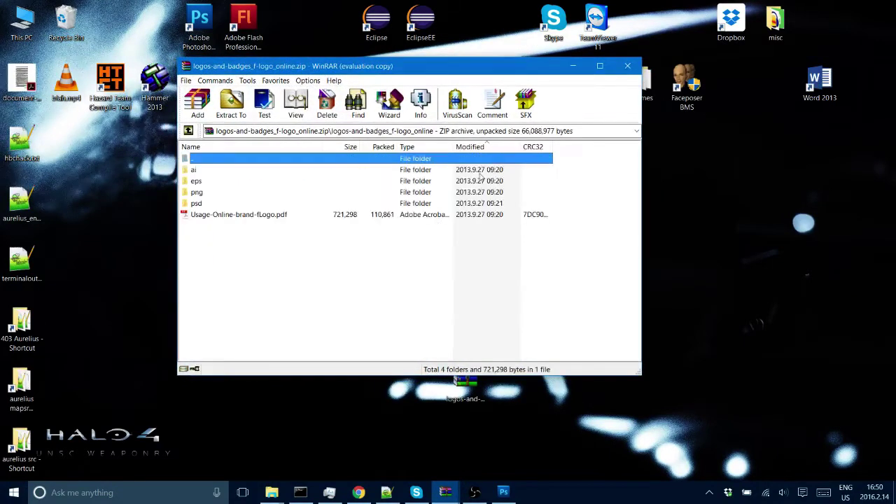
double_click(422, 215)
scroll(287, 198, down, 1)
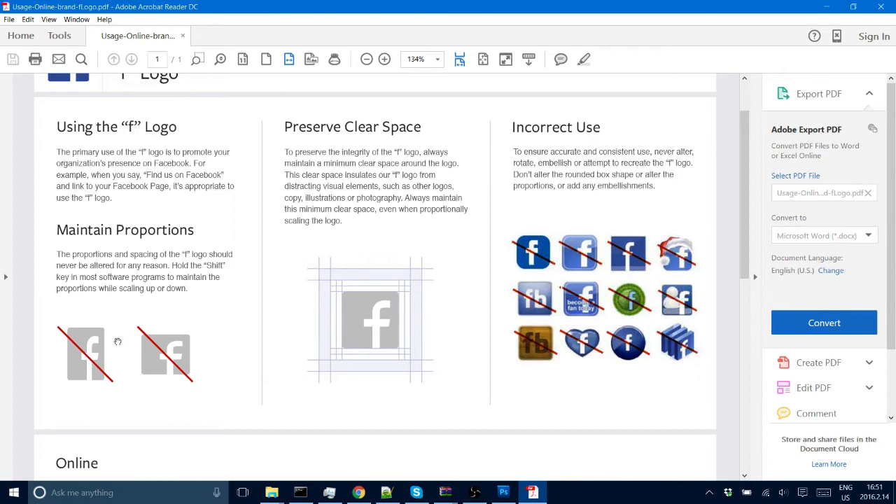
scroll(564, 329, down, 3)
scroll(539, 332, down, 2)
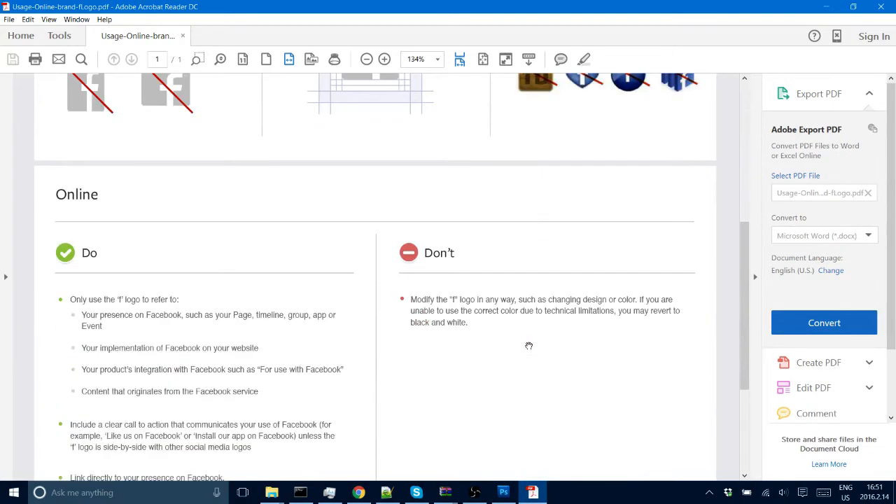
scroll(536, 336, down, 1)
Step: Close the PDF guide and the archive window and return to Photoshop
click(881, 7)
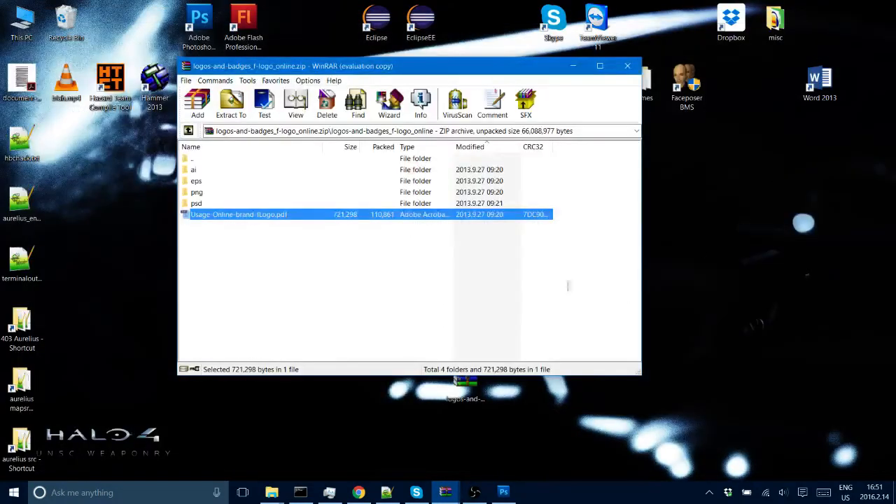
click(419, 280)
click(627, 68)
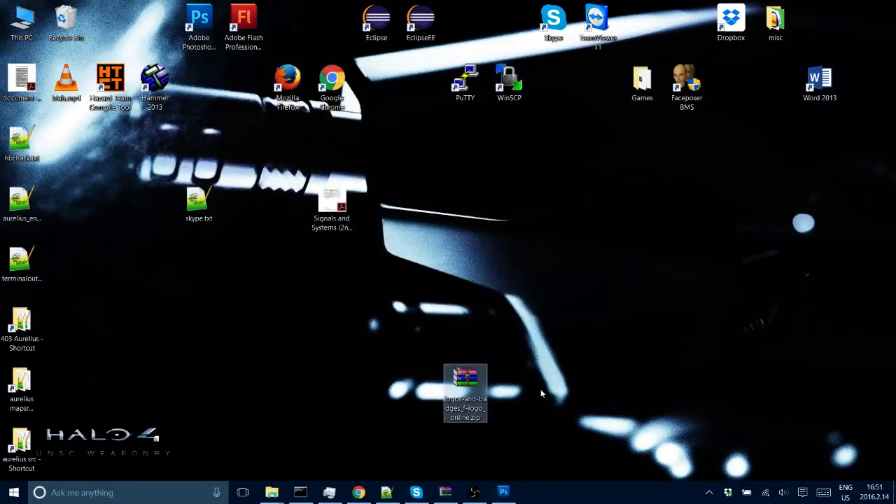
click(503, 490)
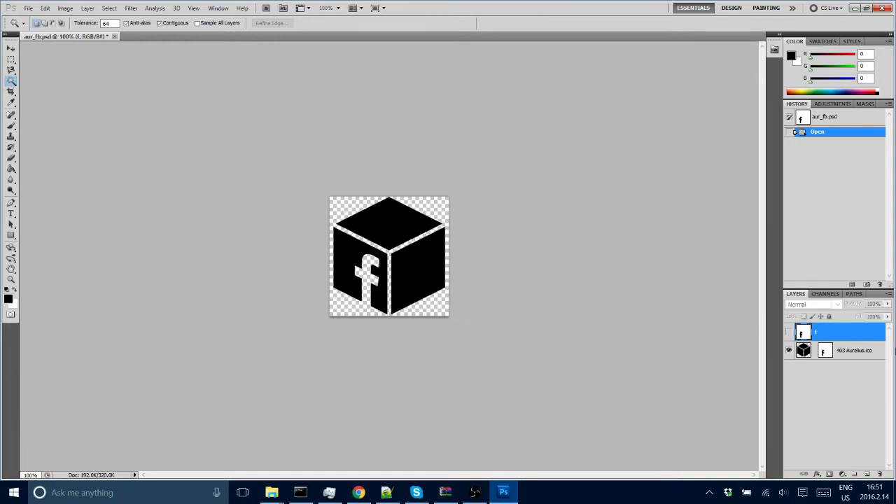
Step: Toggle the f layer a few times, leave it hidden, and close the aur_fb.psd document
click(789, 333)
click(788, 332)
click(789, 333)
click(789, 333)
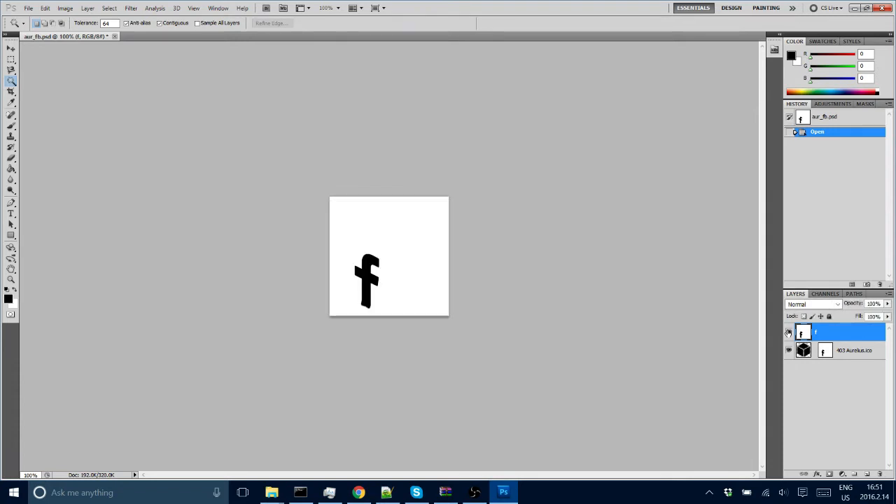
click(788, 333)
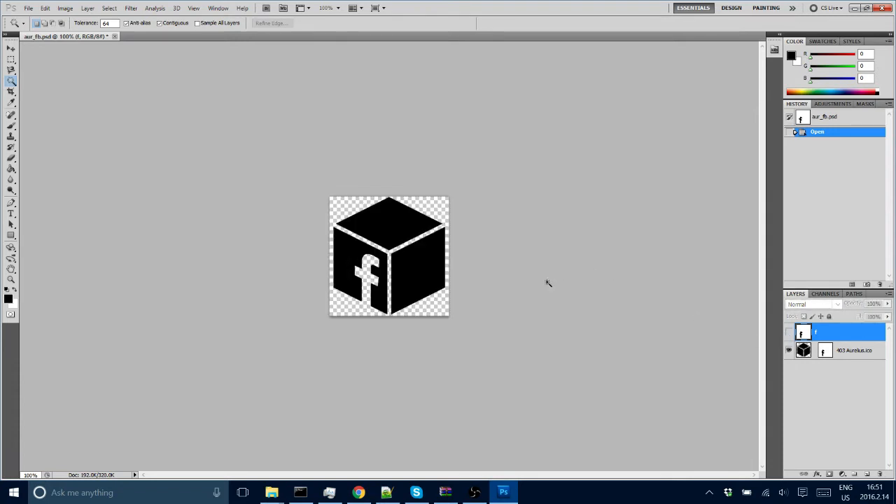
click(115, 37)
Step: Dismiss the save prompt and open aur_icon.psd from the logos folder in Photoshop
click(449, 189)
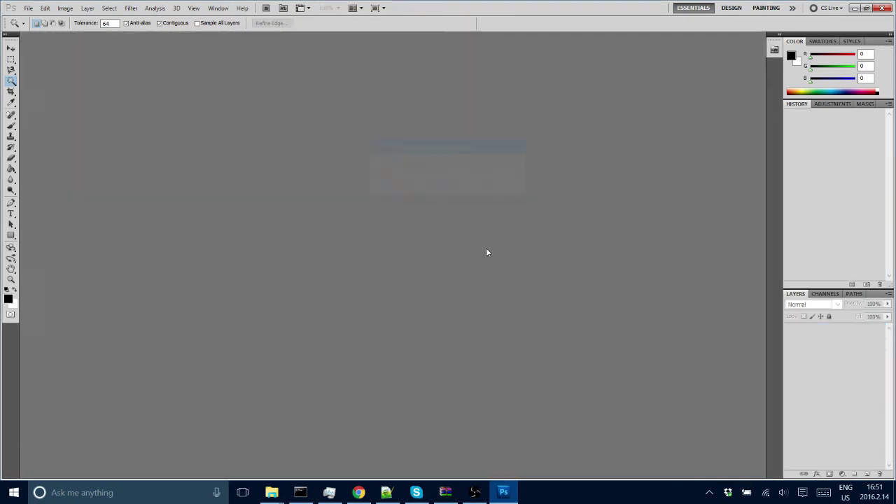
click(289, 494)
click(224, 426)
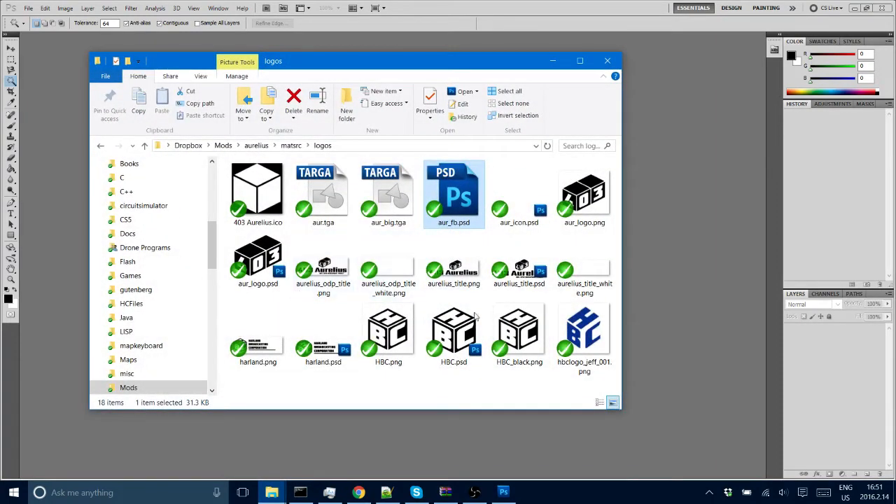
double_click(518, 207)
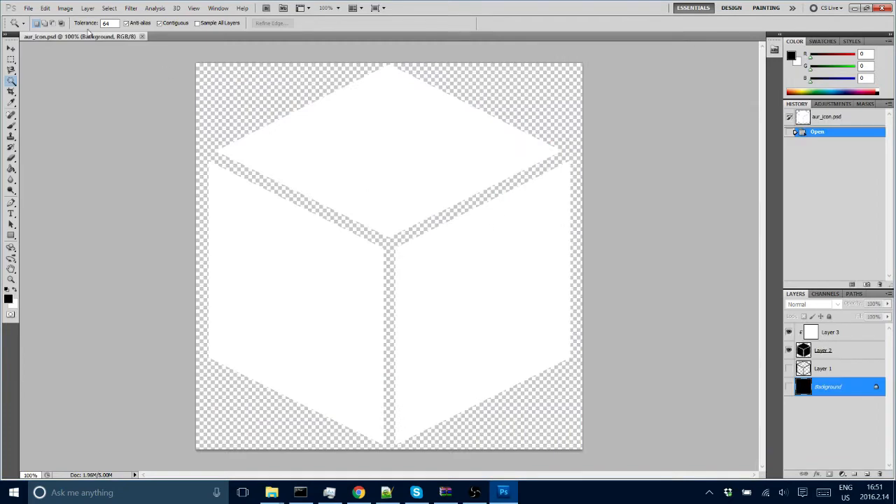
Step: Save the cube document as aur_fb.psd, replacing the existing file
click(29, 9)
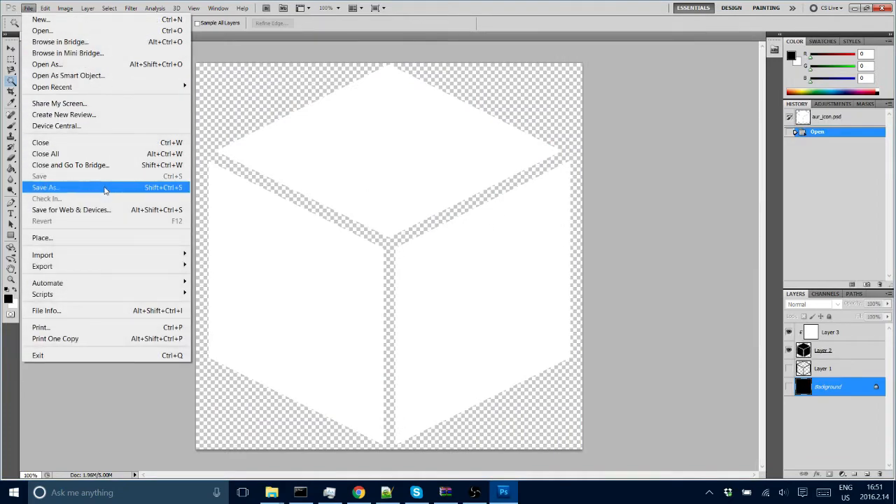
click(44, 187)
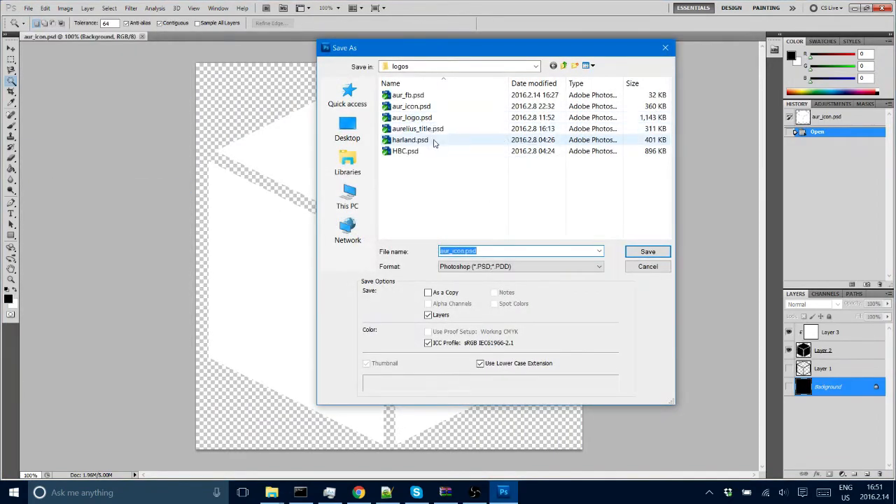
double_click(408, 95)
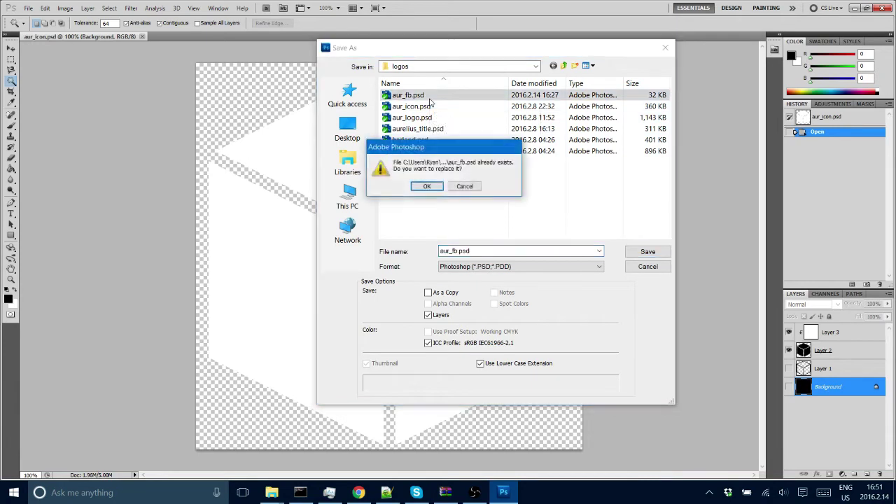
click(428, 186)
click(557, 148)
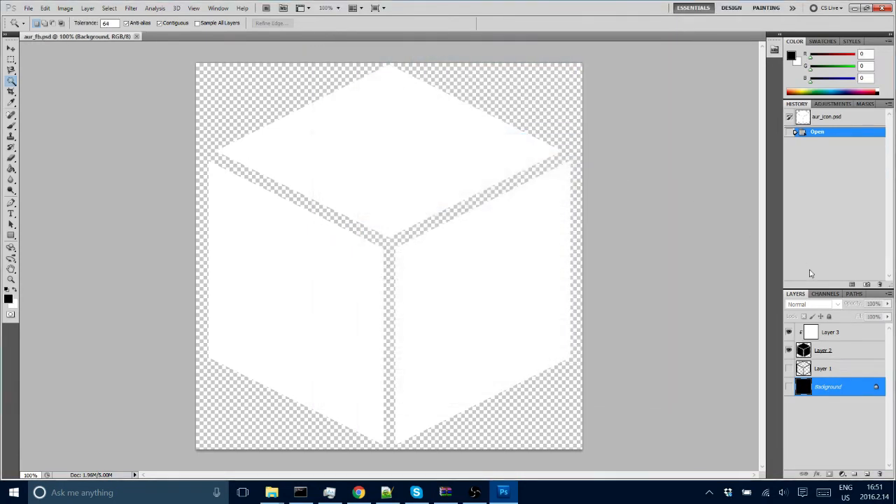
Step: Add a new empty Layer 4 above Layer 1, then minimise everything to the desktop
click(846, 369)
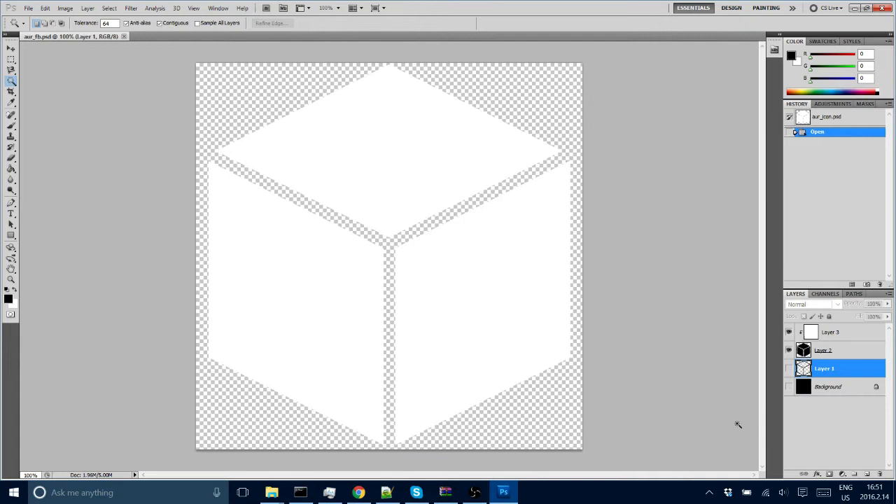
click(868, 476)
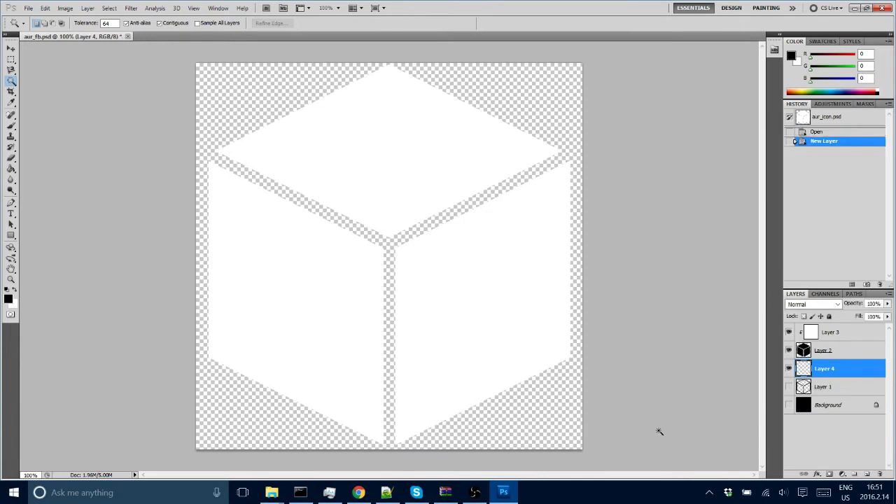
click(271, 492)
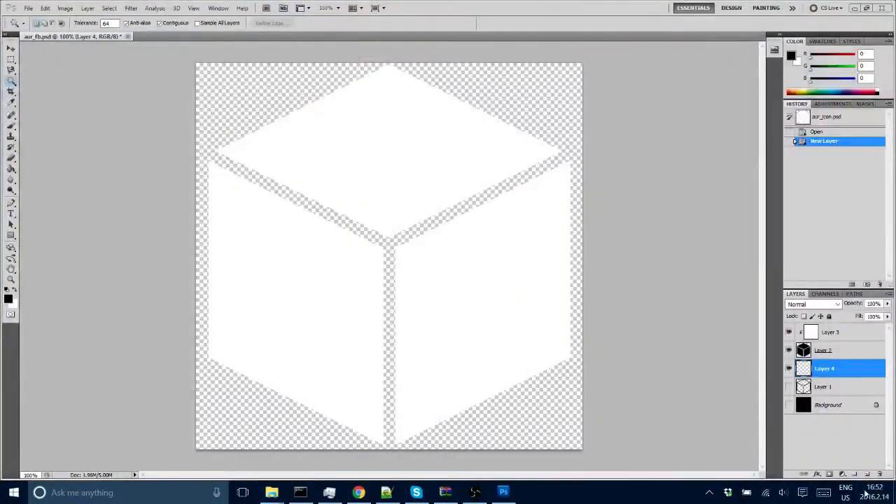
key(super+d)
Step: Open the logos-and-badges zip in WinRAR and browse into its png logo folder
double_click(465, 392)
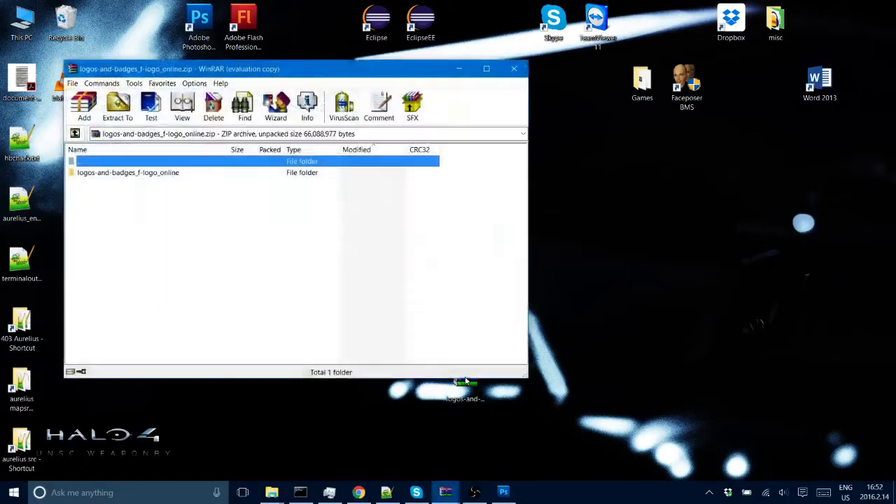
drag(344, 75, 684, 96)
click(448, 184)
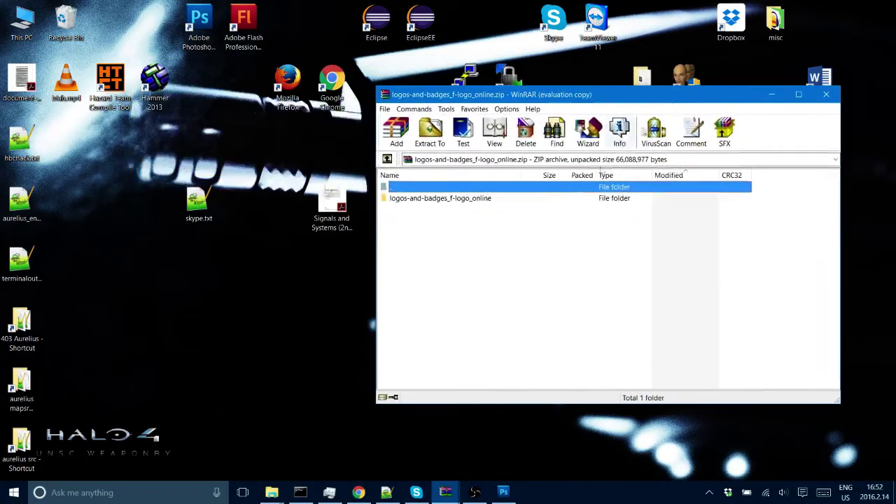
double_click(525, 198)
double_click(402, 221)
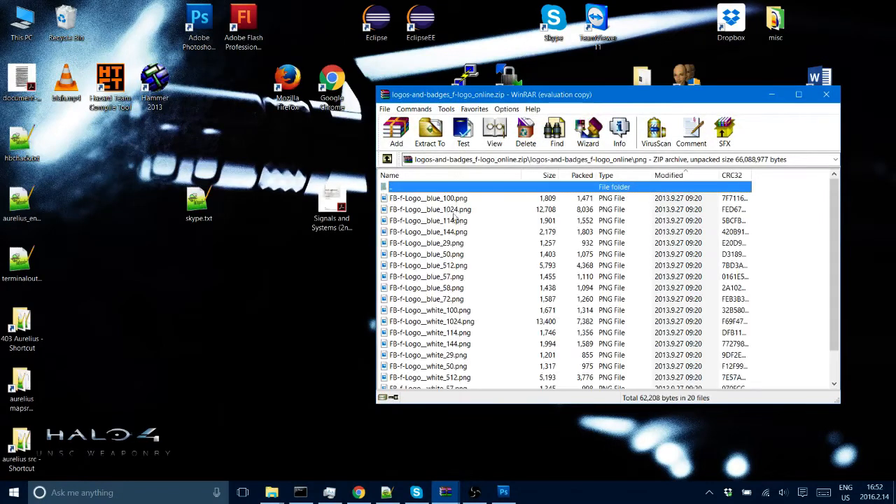
scroll(489, 235, down, 1)
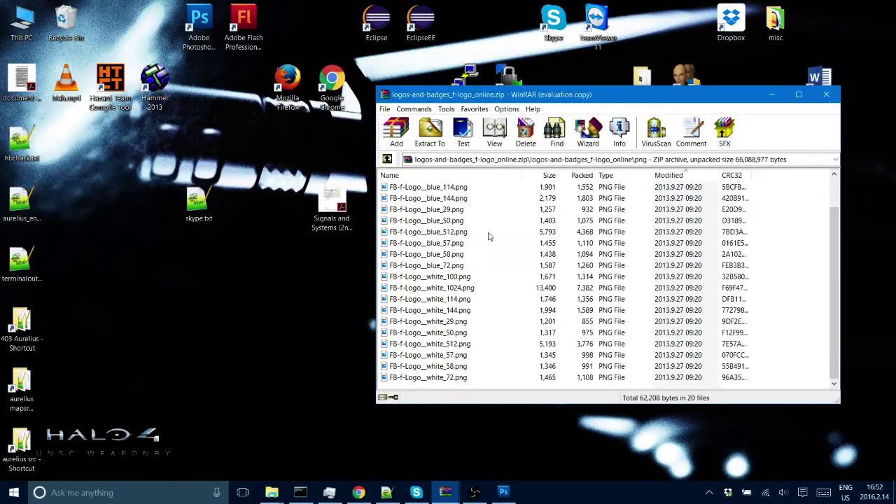
Step: Extract FB-f-Logo__white_1024.png to the desktop and drag it into Photoshop
click(461, 288)
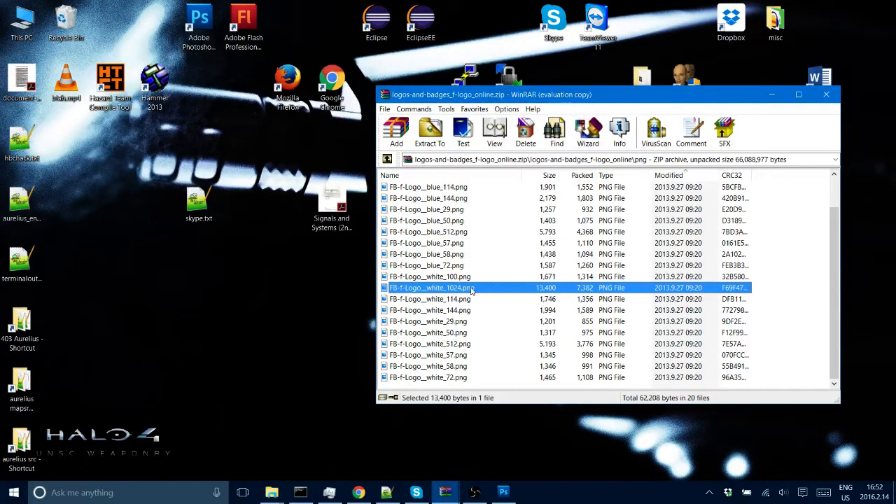
drag(487, 288, 243, 272)
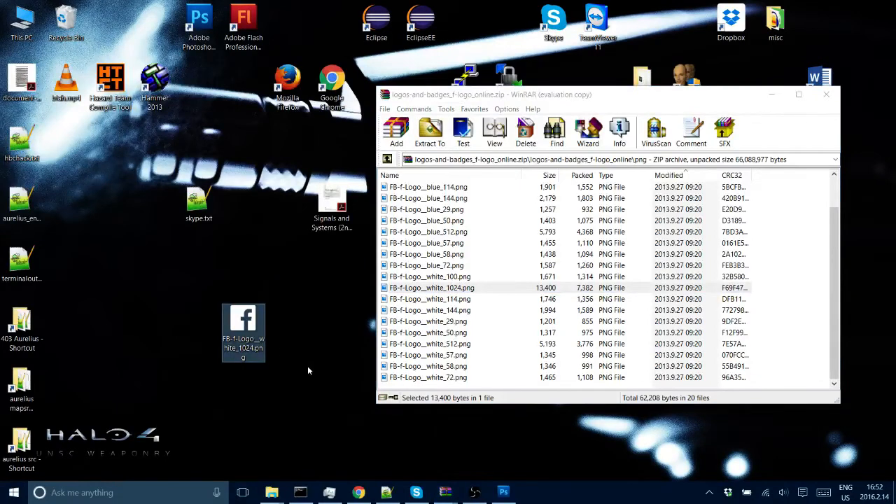
mouse_move(243, 329)
mouse_down()
mouse_move(334, 435)
mouse_move(394, 240)
mouse_up()
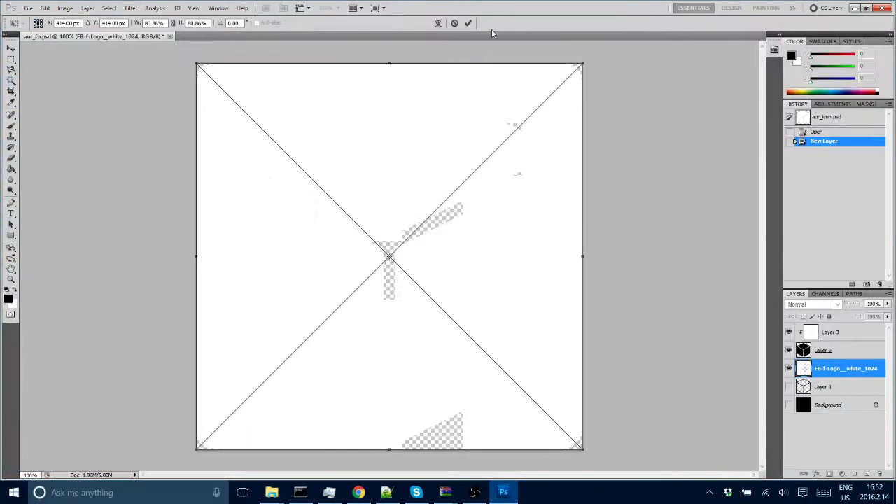
Step: Commit placing the white Facebook logo image as its own layer in aur_fb.psd
key(Return)
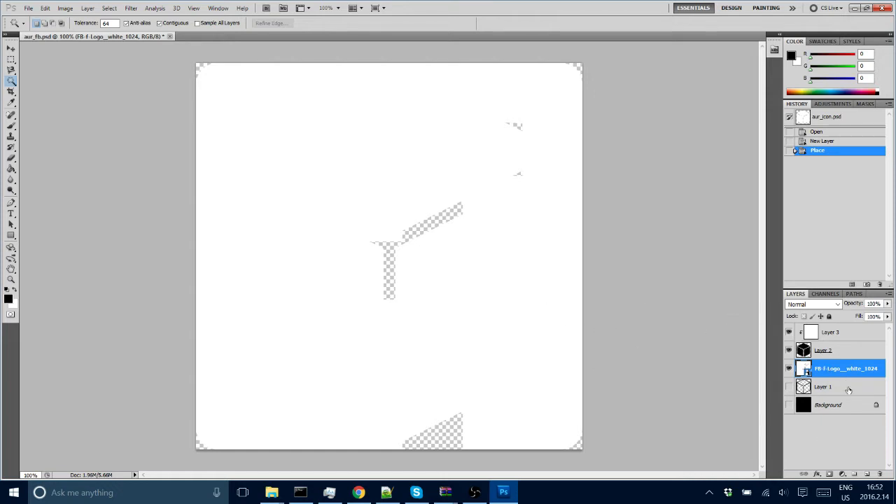
Step: Fill a new layer below the logo with black, merge the logo into it, and move it to the top
click(867, 474)
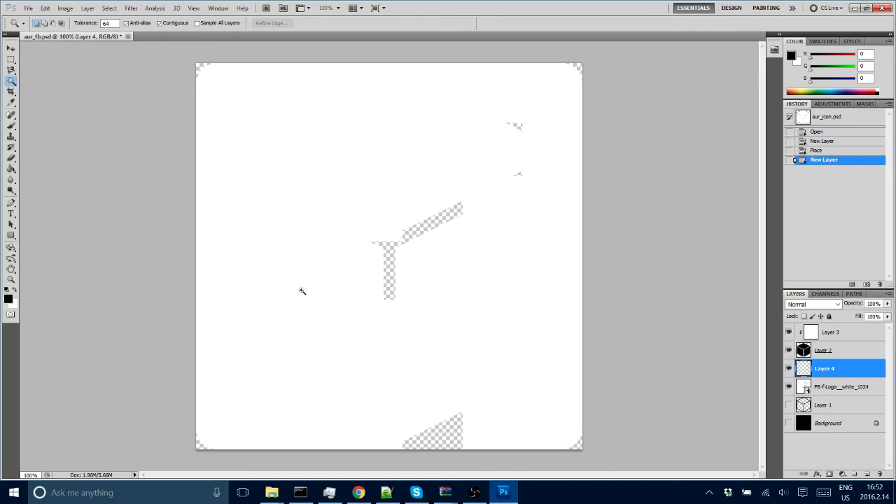
drag(868, 363, 847, 395)
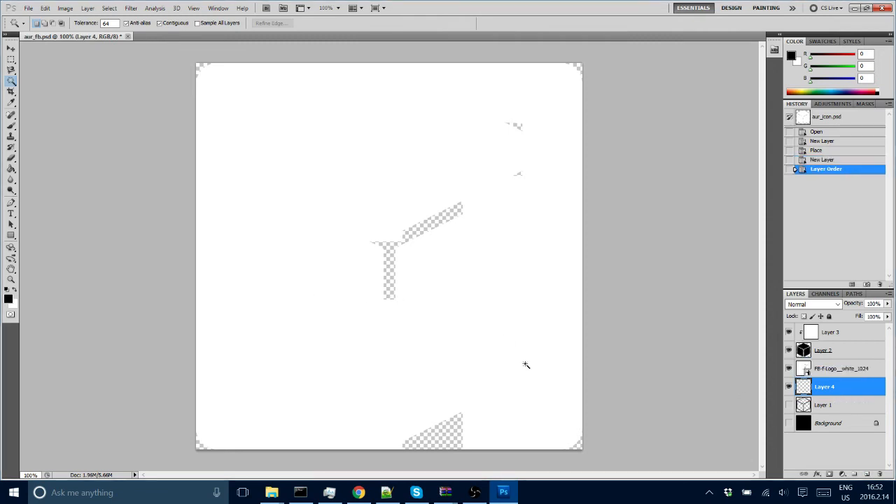
key(g)
click(366, 249)
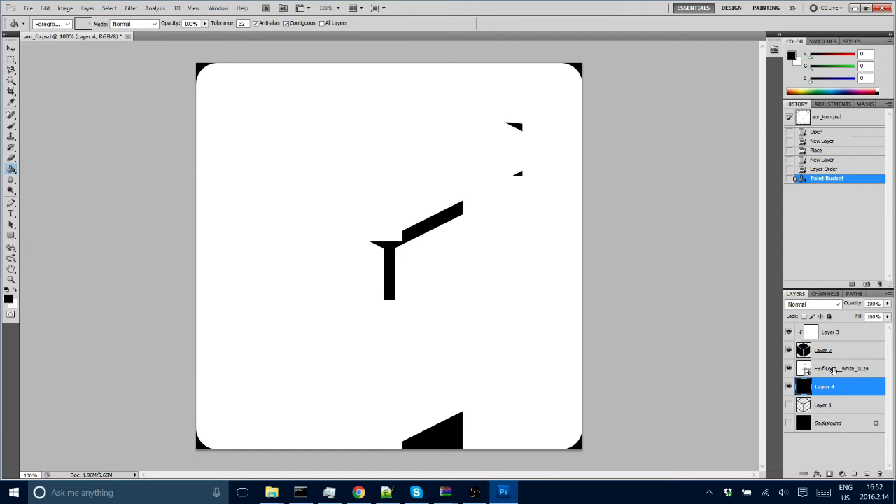
click(835, 368)
key(ctrl+e)
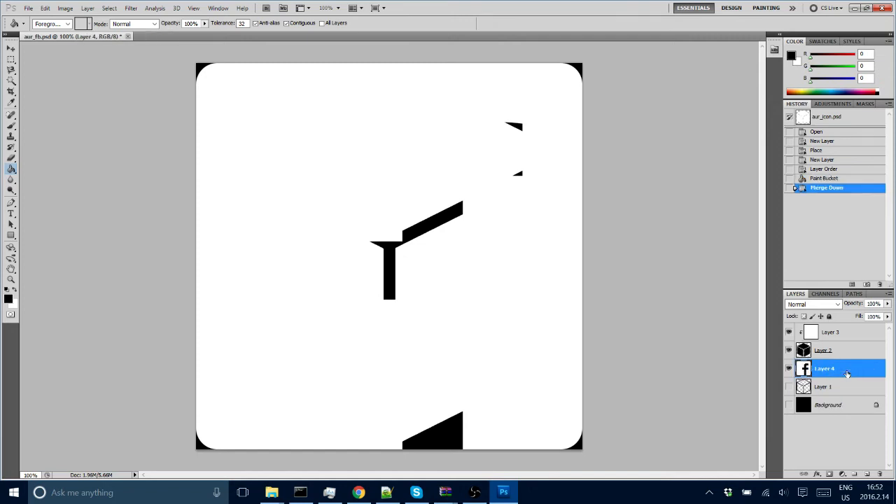
drag(832, 371, 841, 328)
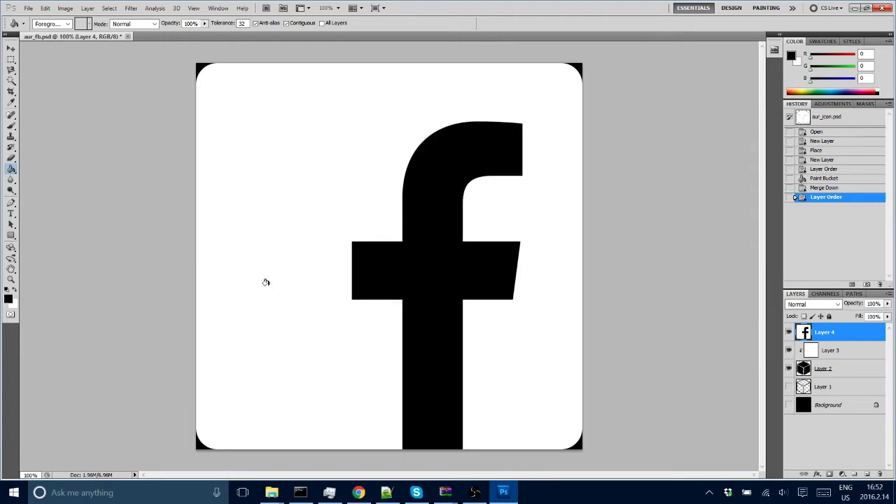
Step: Brush the four dark rounded corners of the logo square white
key(b)
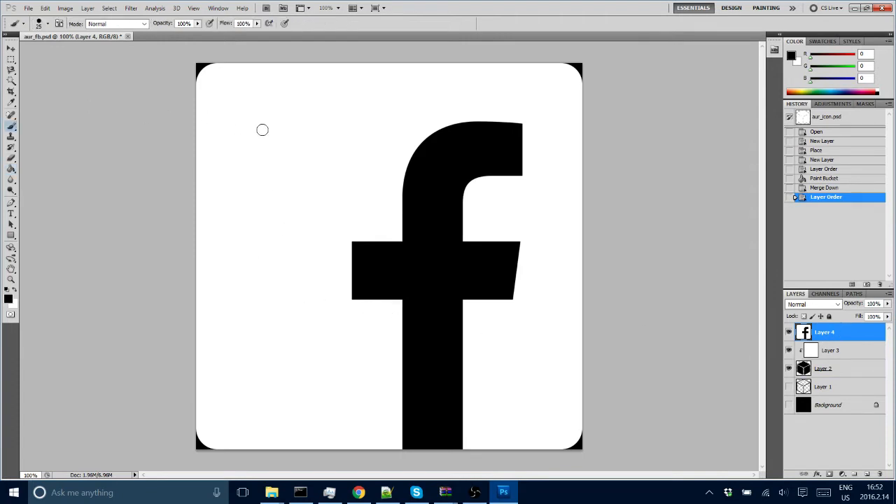
key(x)
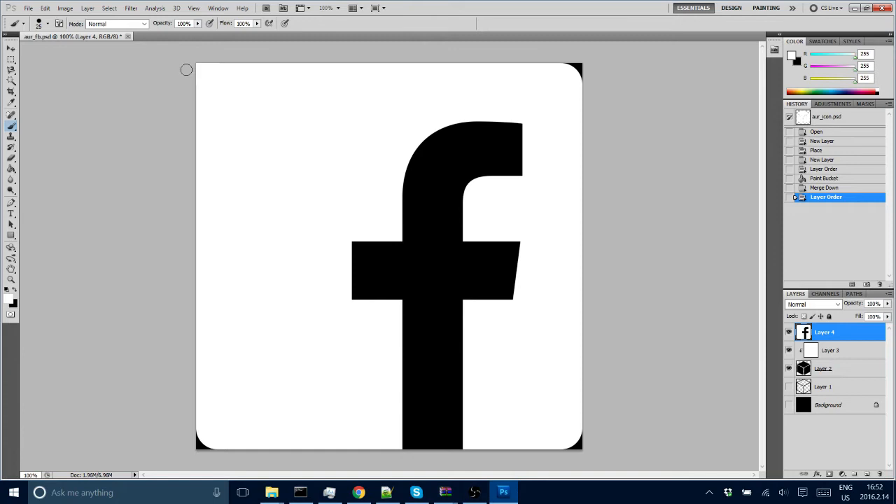
click(187, 69)
click(579, 66)
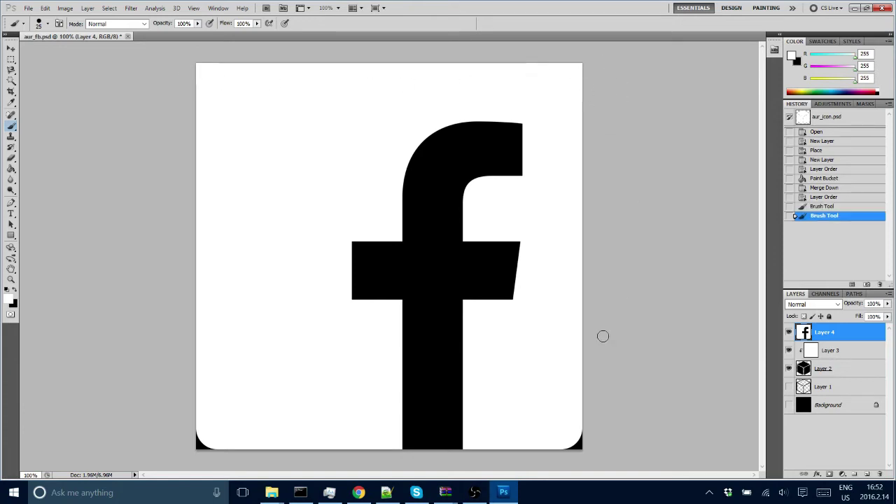
click(583, 446)
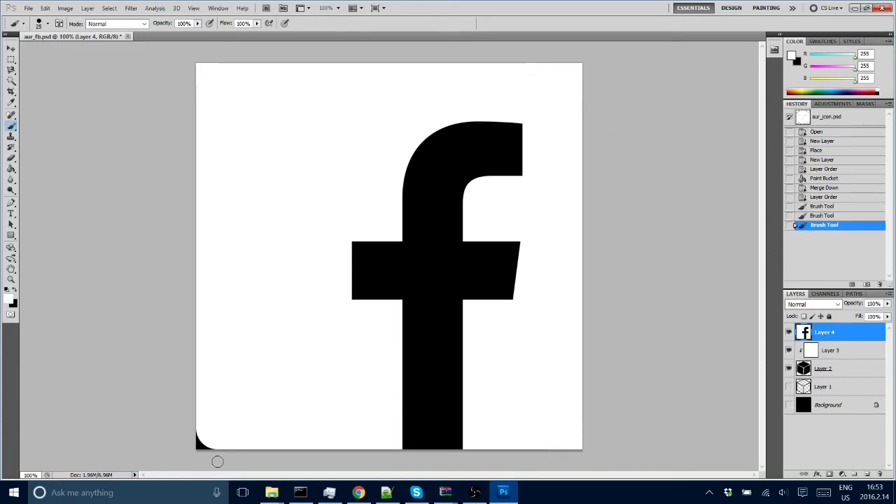
click(200, 444)
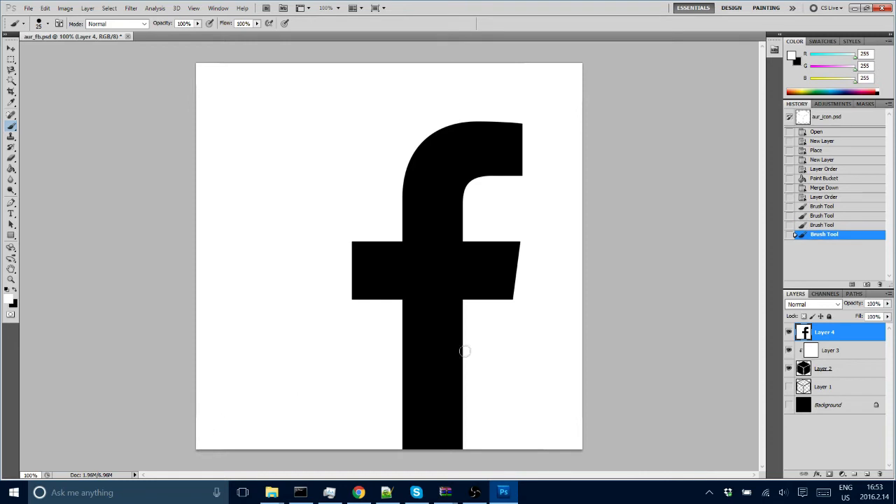
right_click(816, 333)
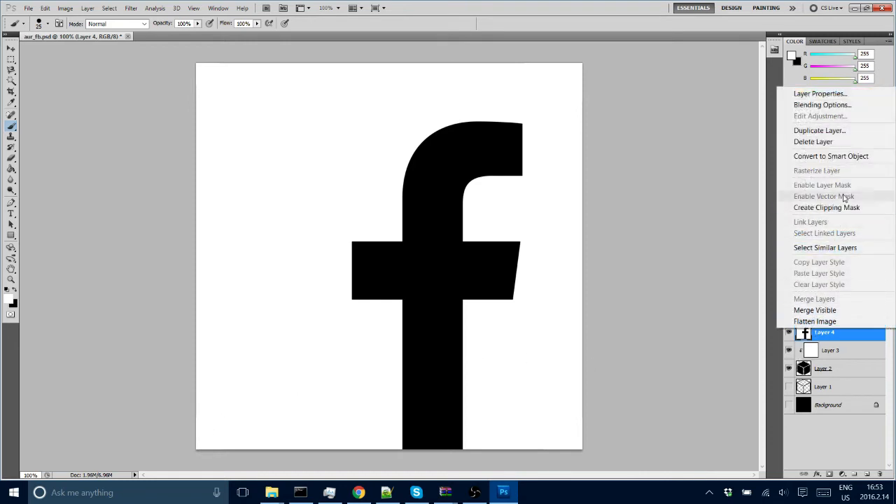
click(855, 160)
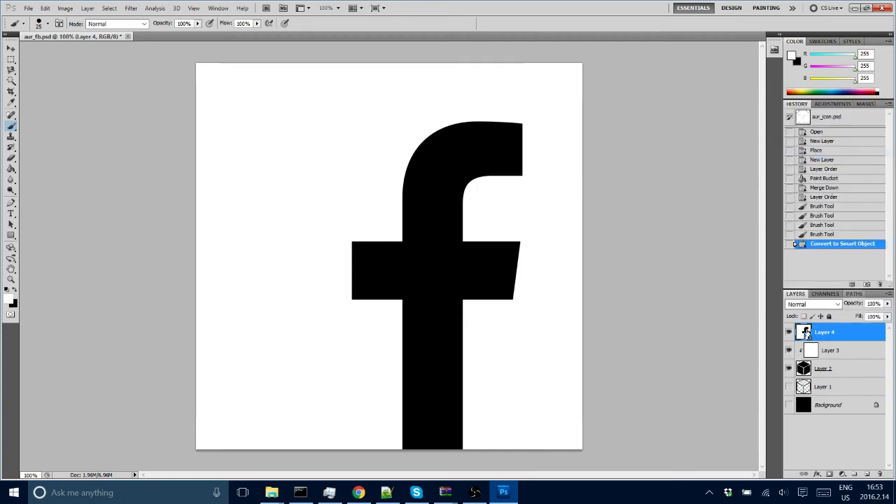
right_click(822, 330)
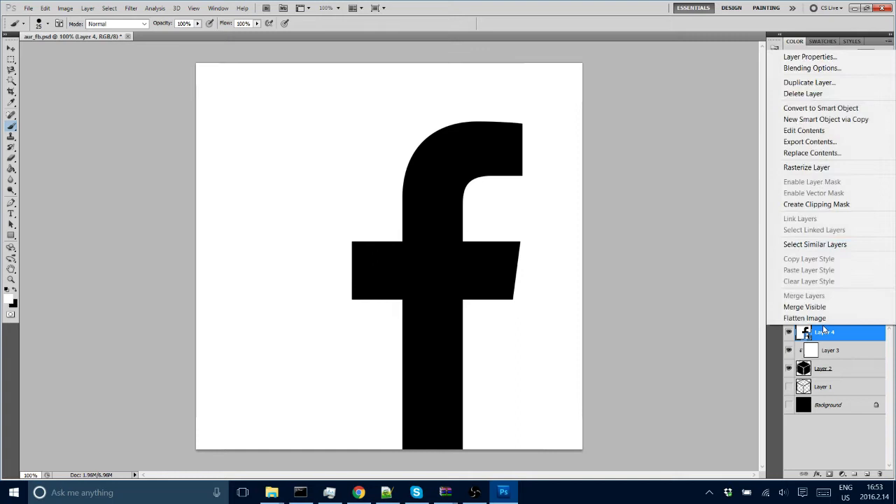
click(812, 68)
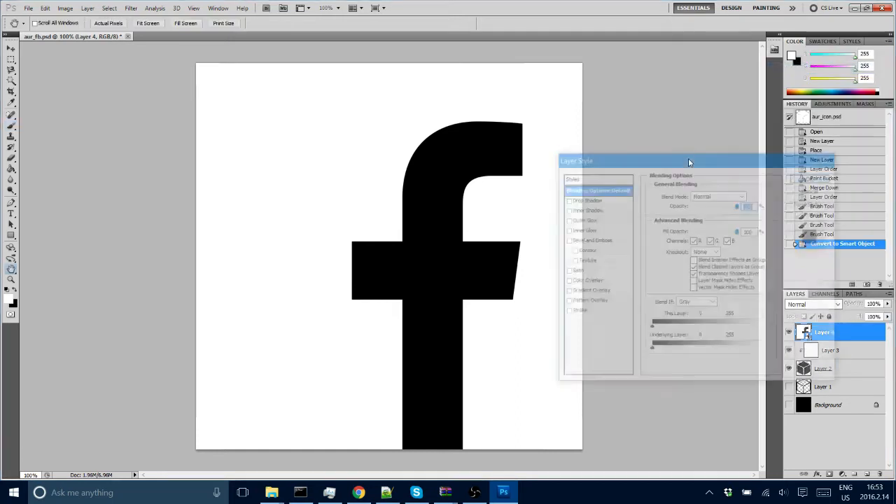
click(706, 251)
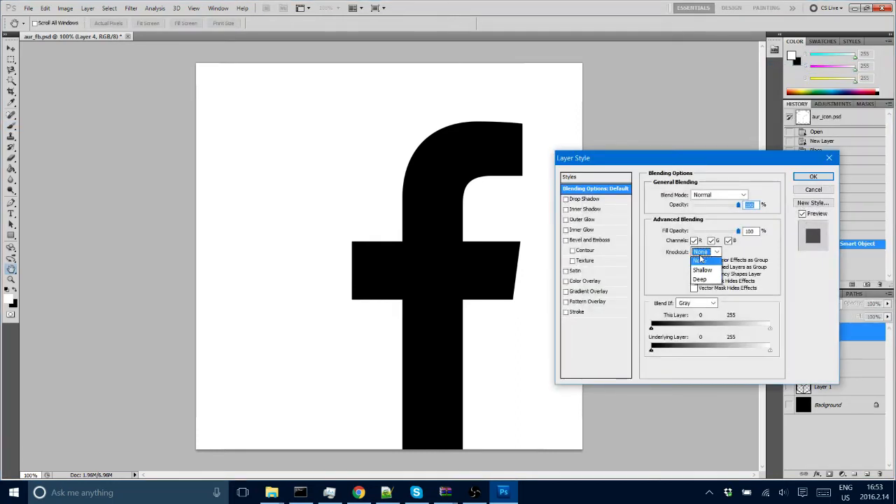
click(705, 269)
drag(700, 231, 738, 231)
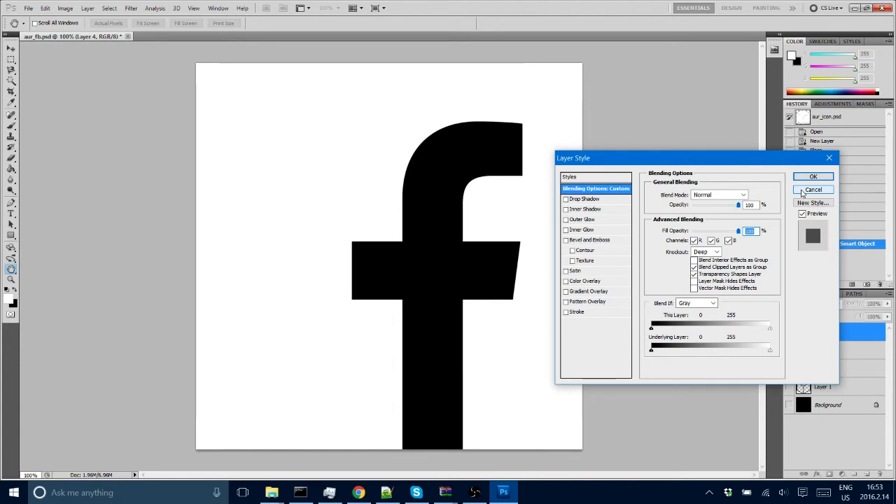
click(813, 189)
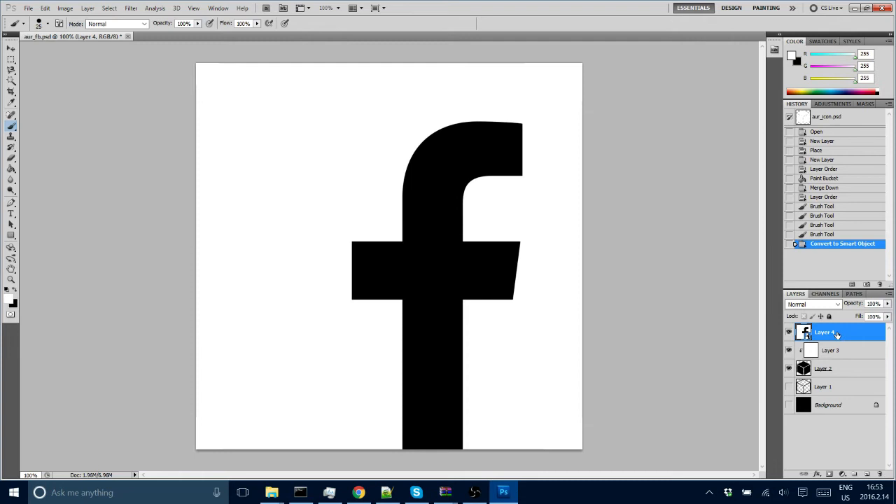
Step: Start Edit > Transform > Distort with the grid shown and pull the f's corners inward
click(88, 8)
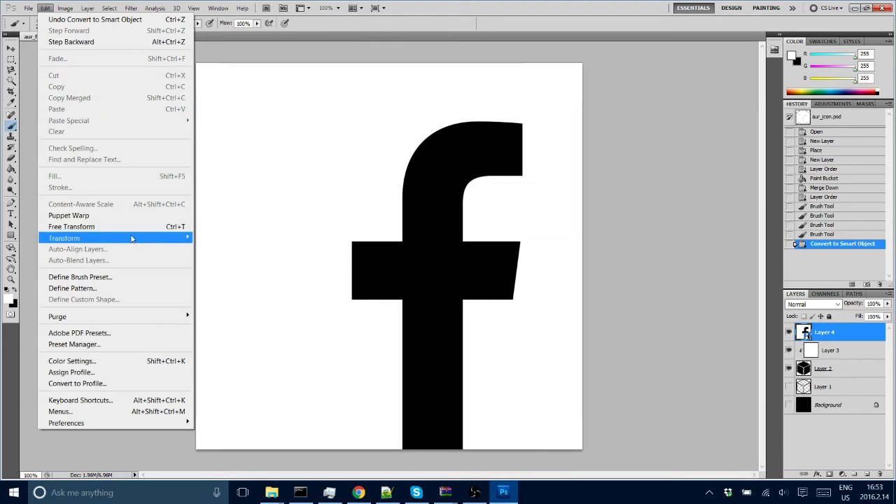
mouse_move(112, 238)
click(251, 288)
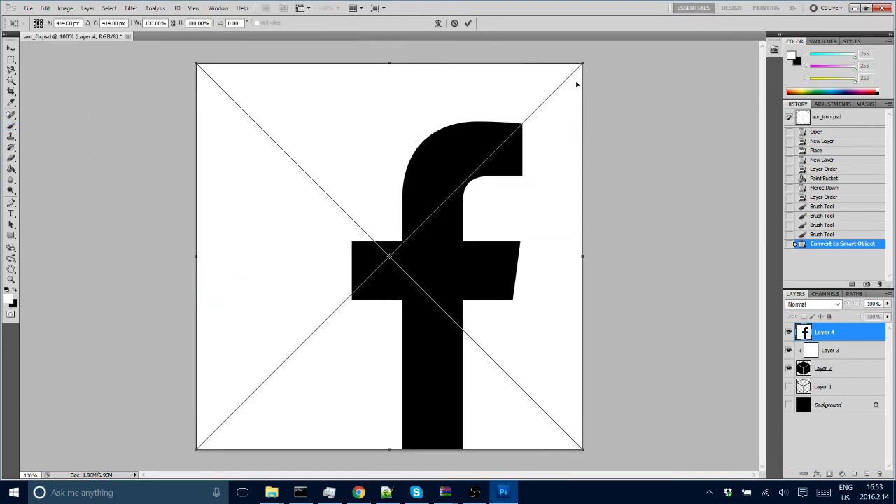
key(ctrl+apostrophe)
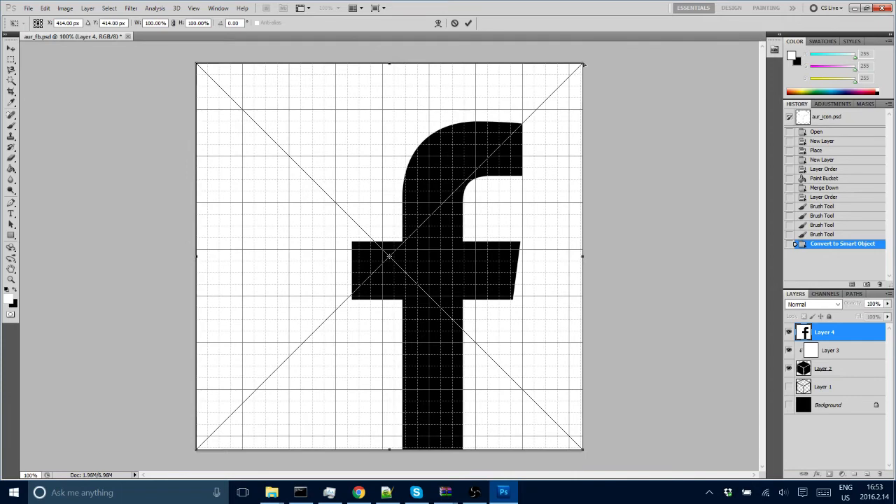
drag(583, 67, 452, 229)
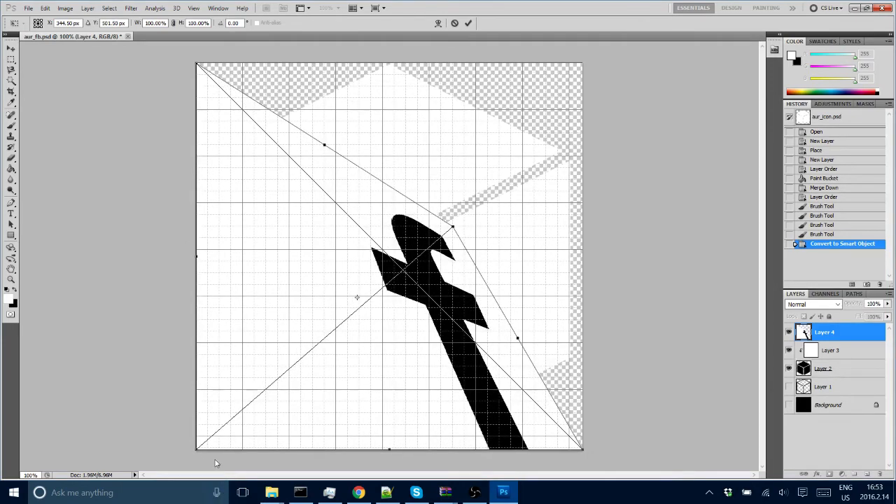
drag(197, 450, 250, 319)
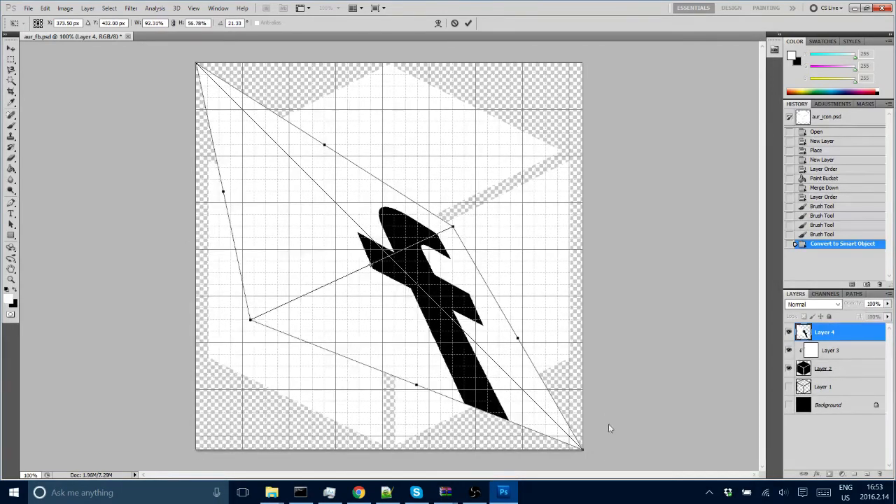
drag(581, 450, 371, 424)
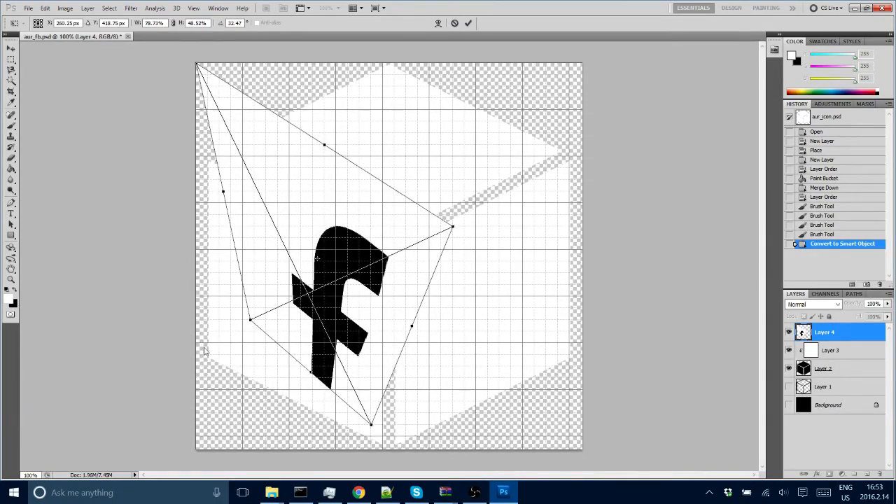
Step: Fit the four corner handles to the cube's left face points and apply the distortion
drag(251, 321, 208, 358)
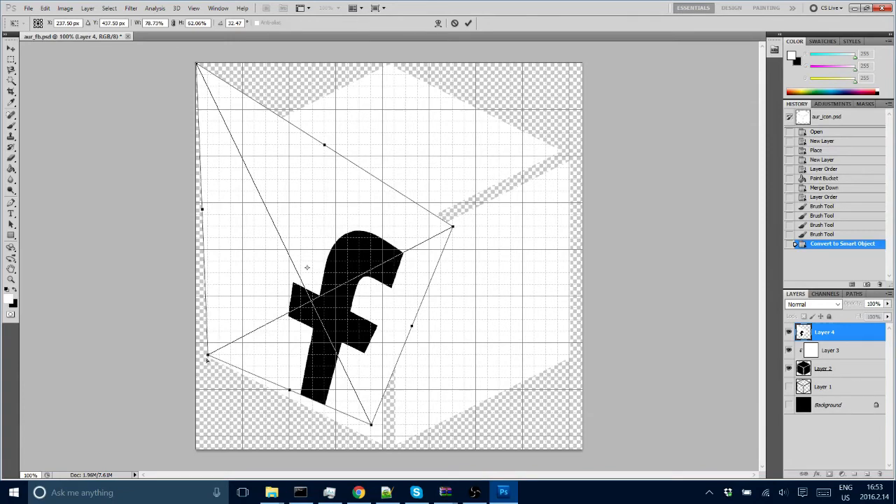
drag(371, 424, 382, 437)
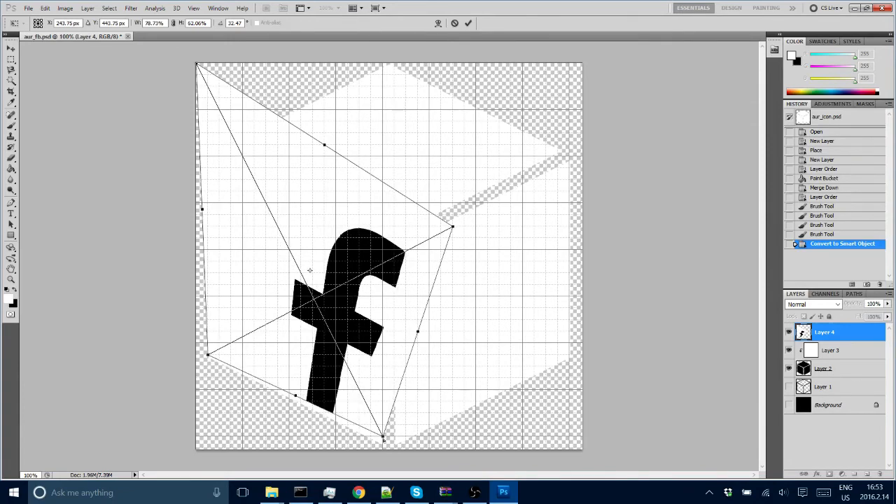
drag(453, 229, 383, 257)
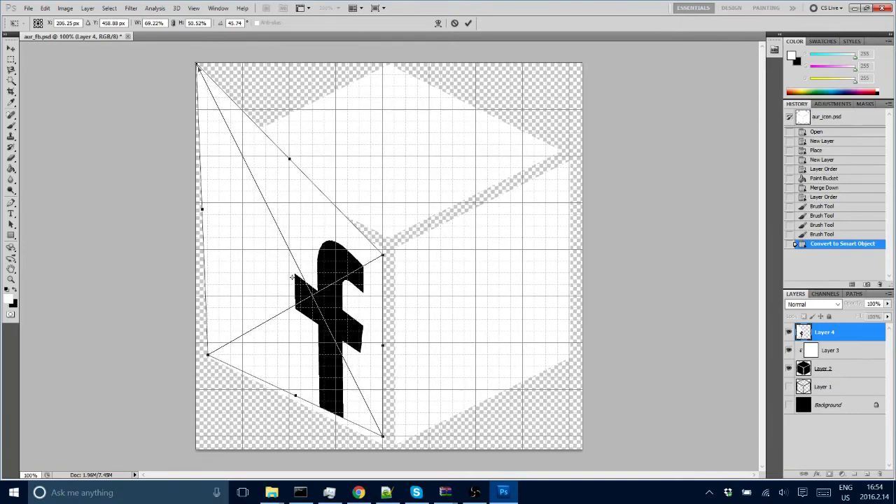
drag(197, 65, 209, 171)
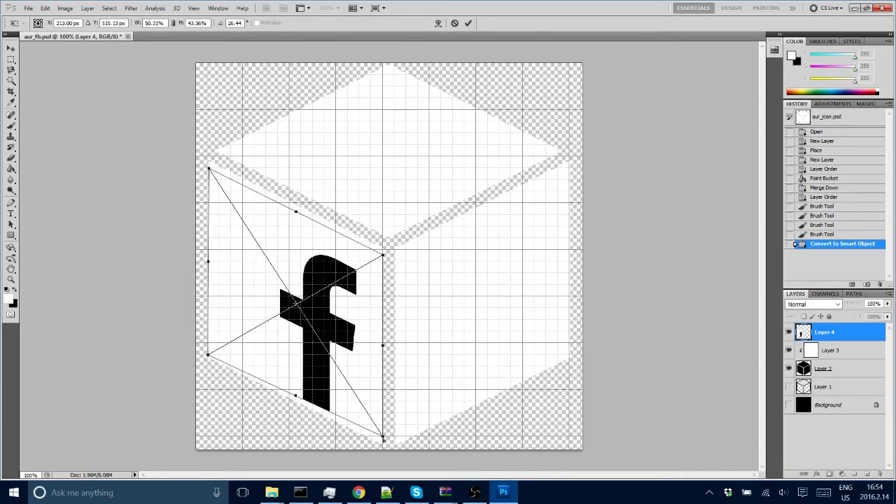
drag(384, 438, 383, 444)
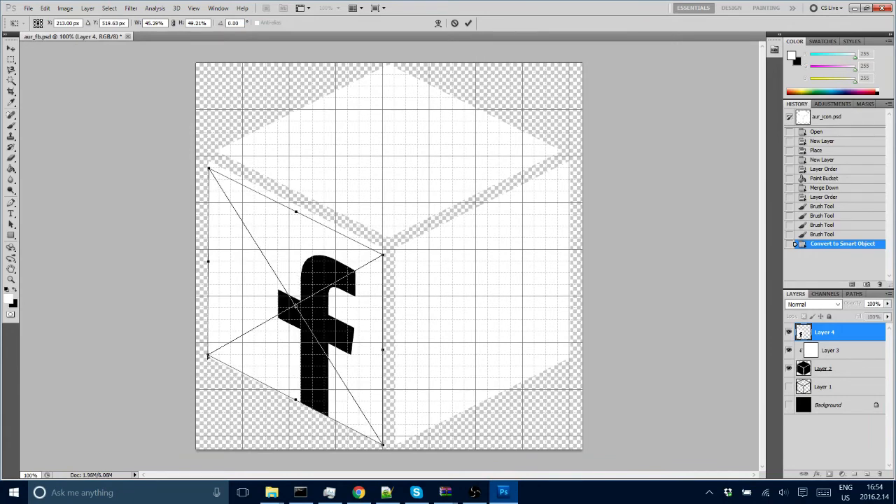
drag(208, 355, 209, 363)
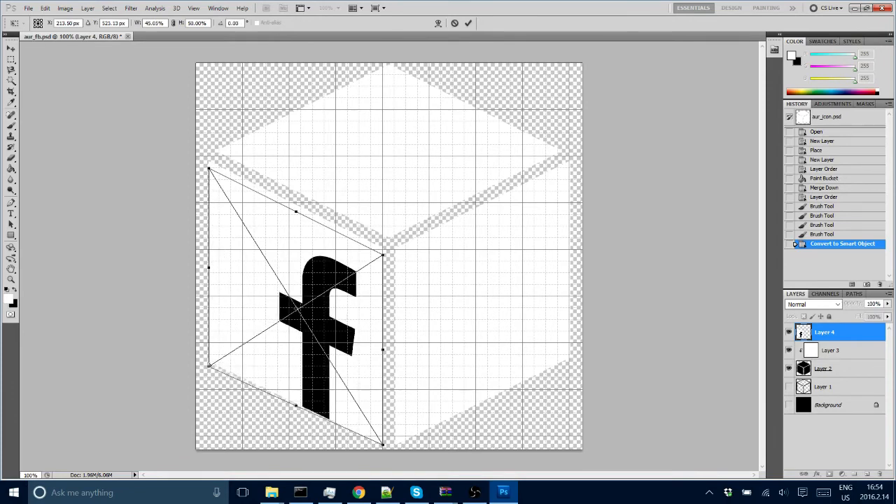
drag(384, 445, 384, 448)
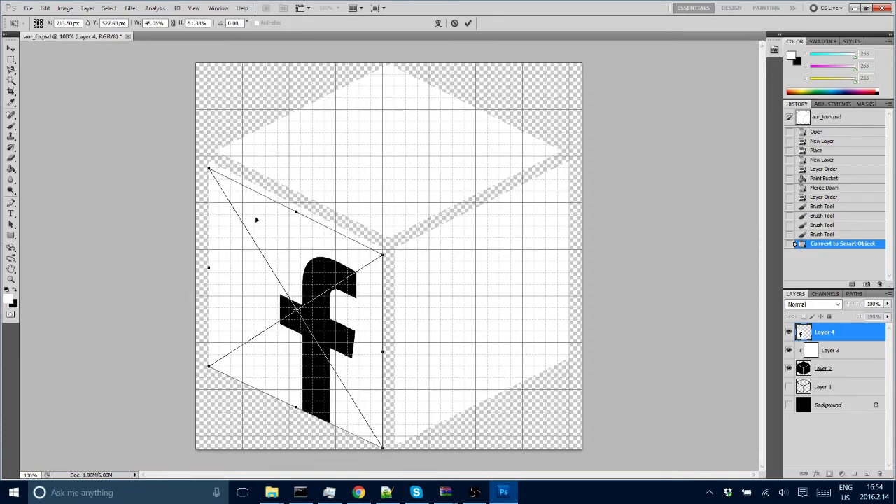
drag(209, 170, 208, 168)
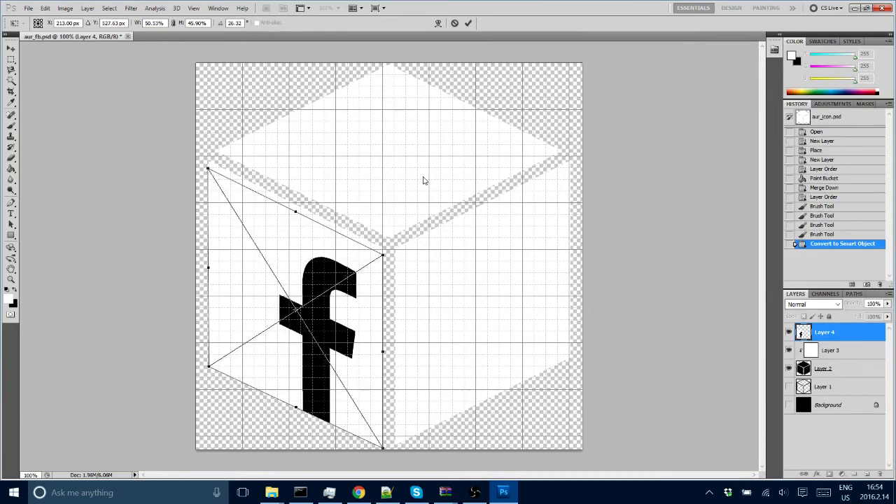
click(467, 24)
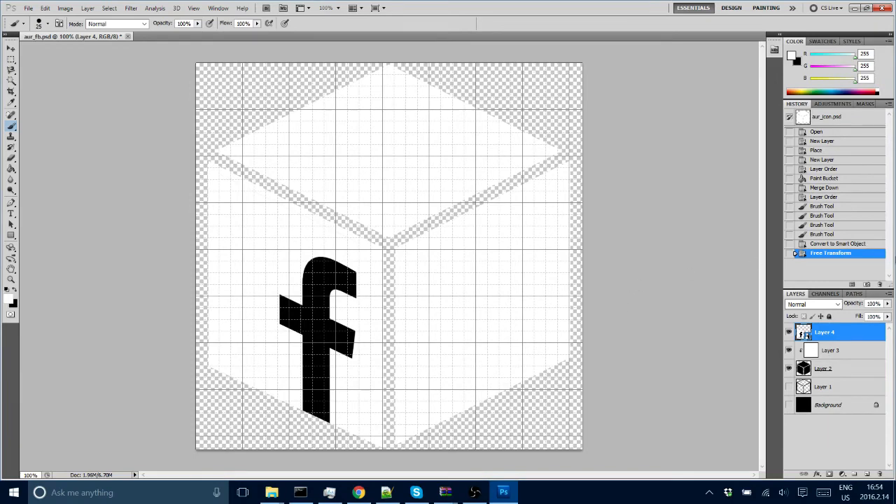
Step: Open Layer 4's smart object, Magic Wand and delete the white background, then close to update aur_fb.psd
double_click(802, 333)
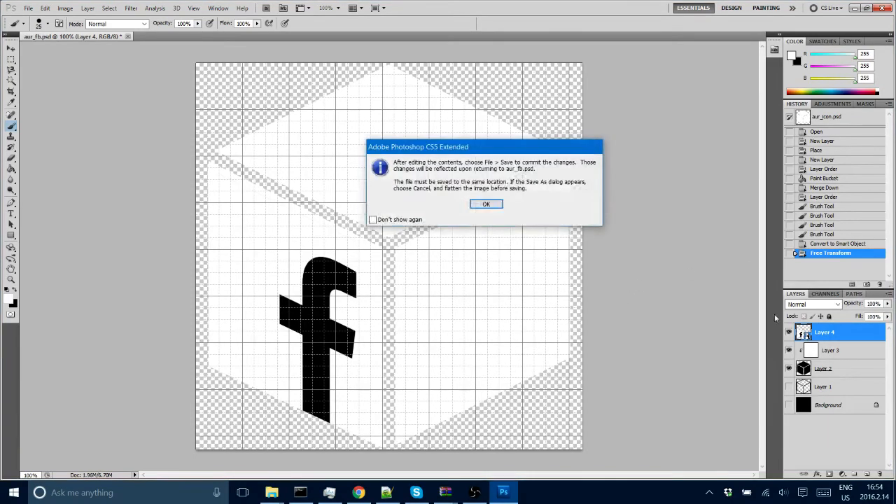
click(487, 207)
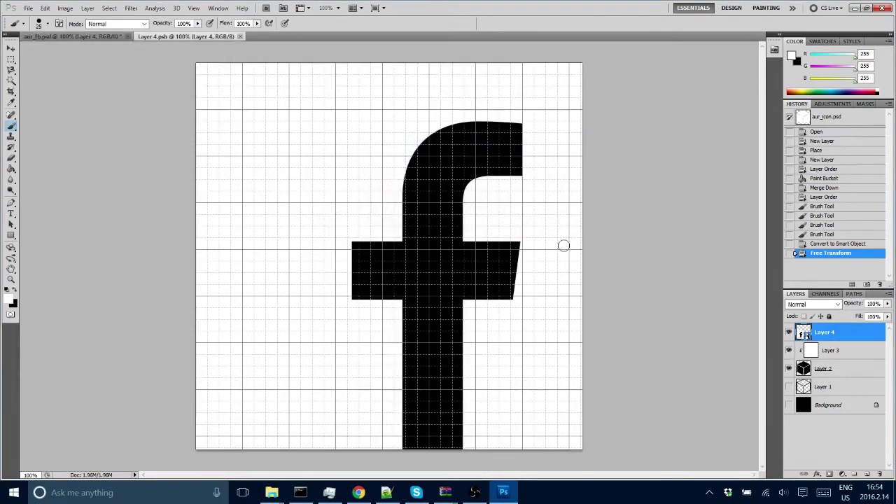
key(w)
click(344, 197)
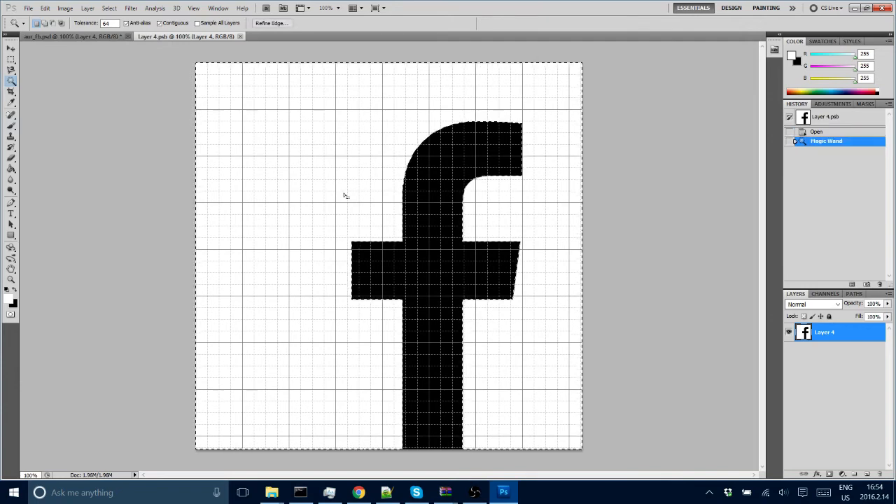
key(Delete)
key(ctrl+d)
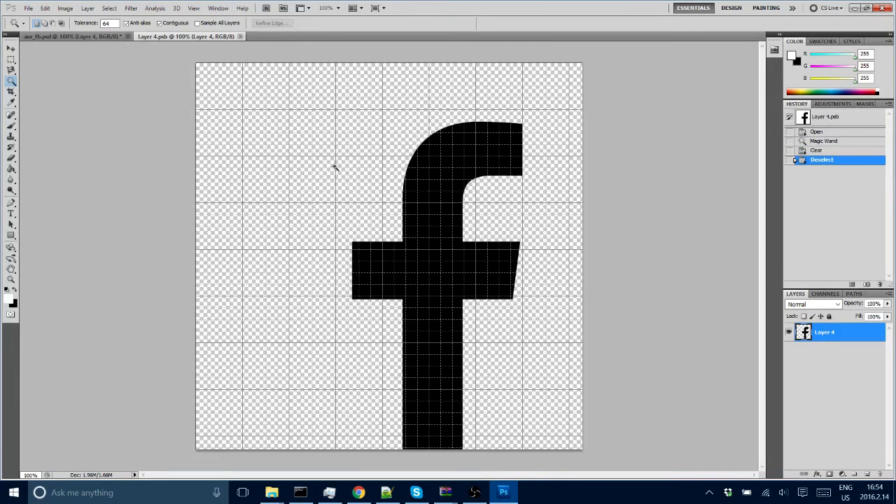
click(240, 36)
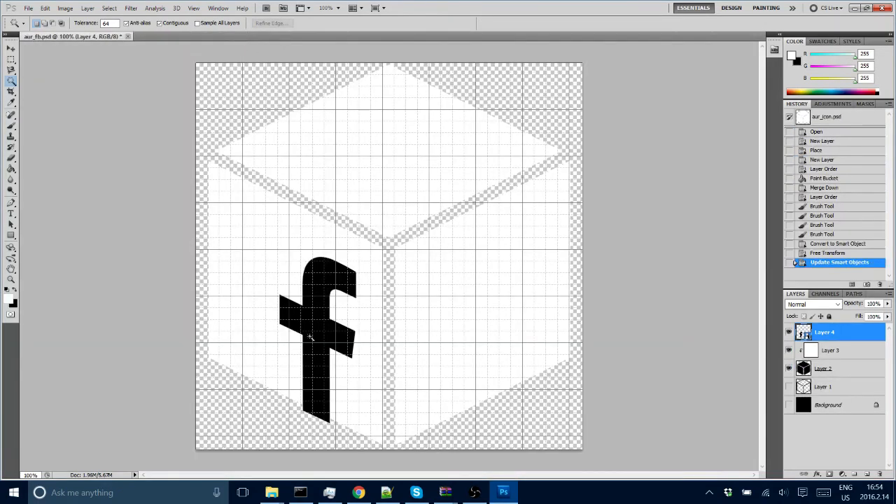
Step: Give the 'f' layer Deep knockout with Fill Opacity 0 so it cuts through the cube
right_click(817, 334)
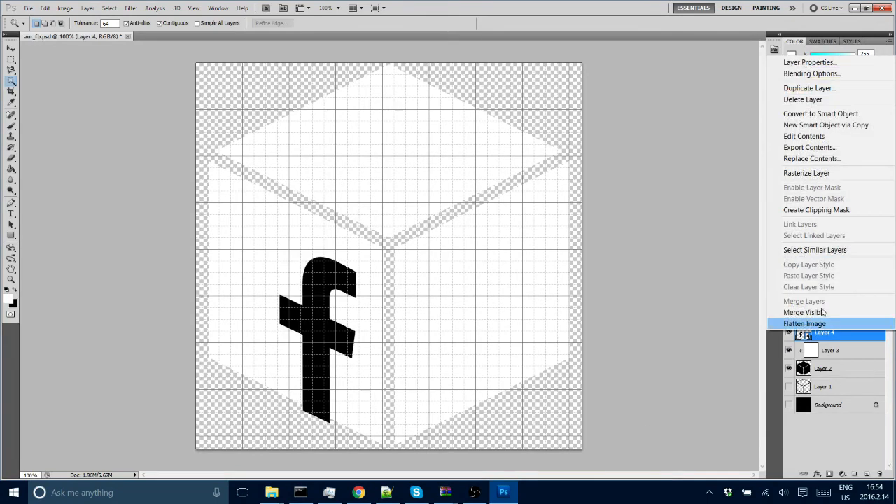
click(812, 73)
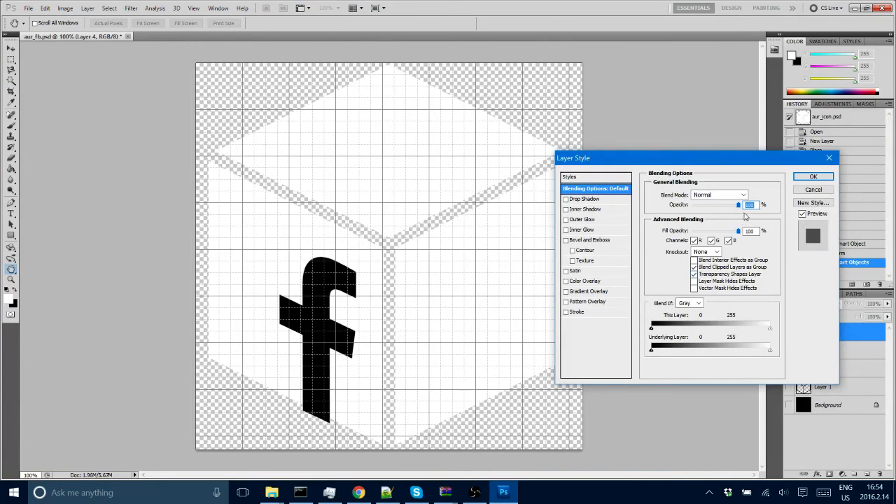
click(716, 251)
click(707, 268)
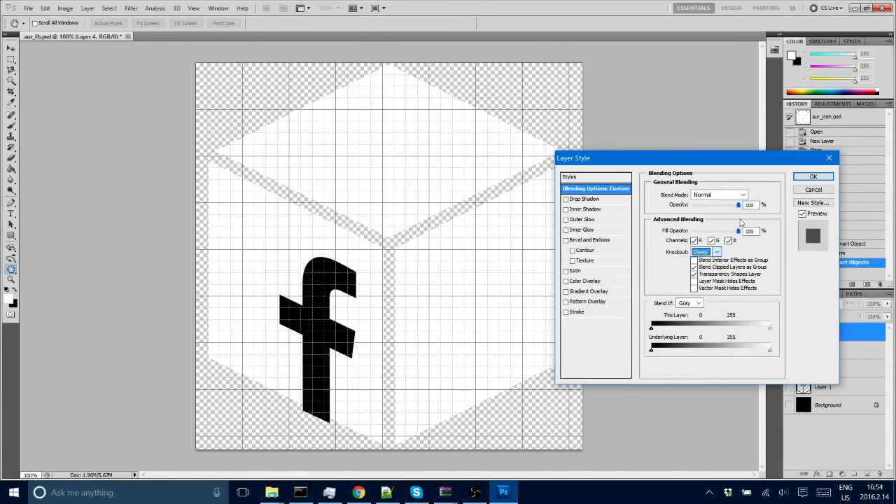
drag(738, 231, 692, 230)
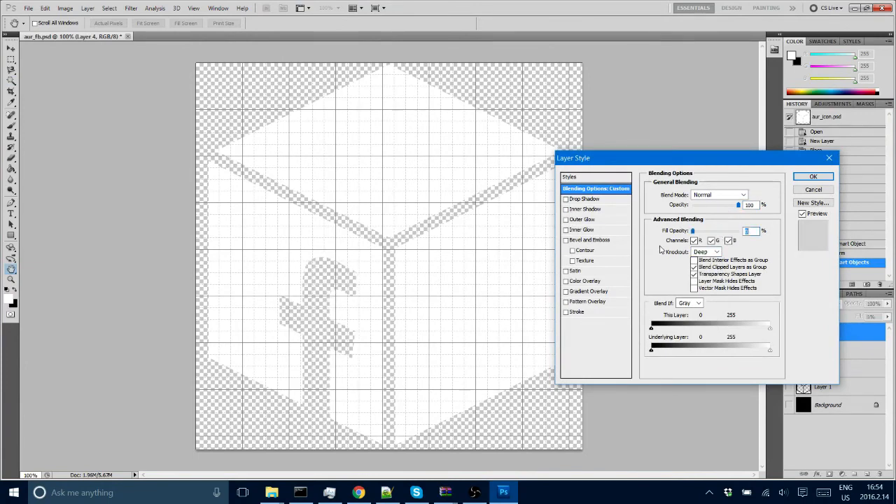
click(812, 177)
Step: Hide the grid and briefly show the Background layer to check the transparent cut-out
key(ctrl+apostrophe)
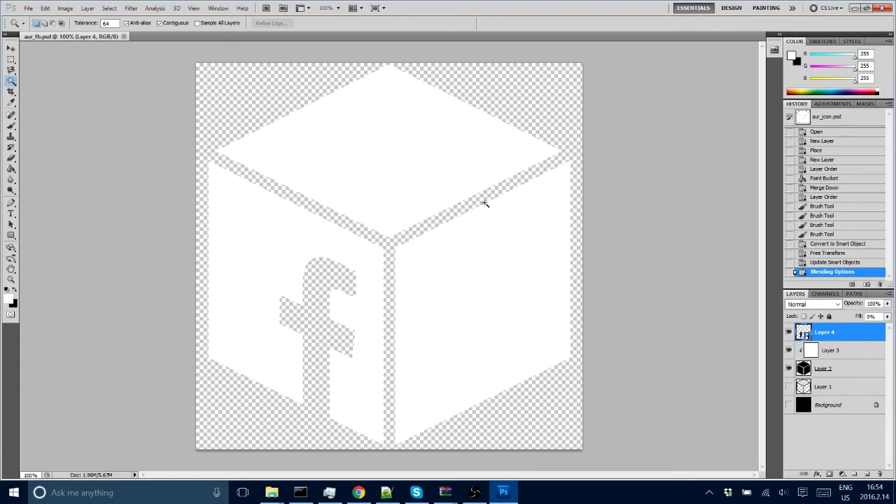
click(789, 405)
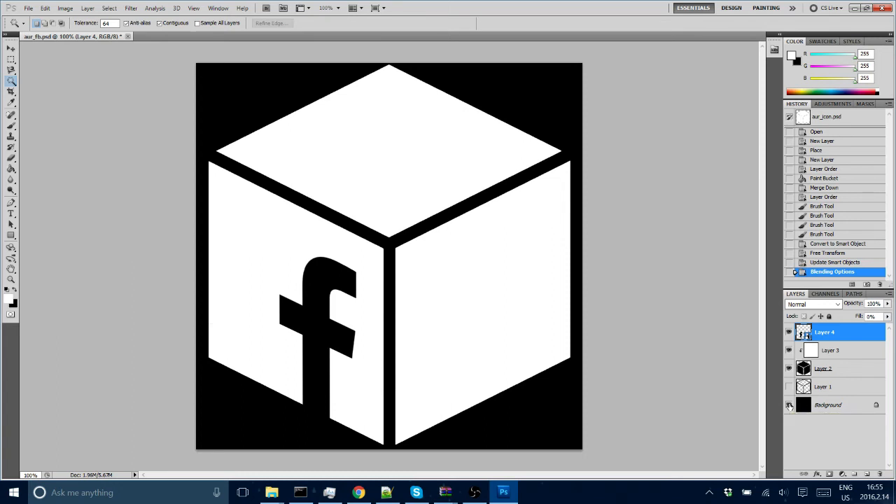
click(789, 404)
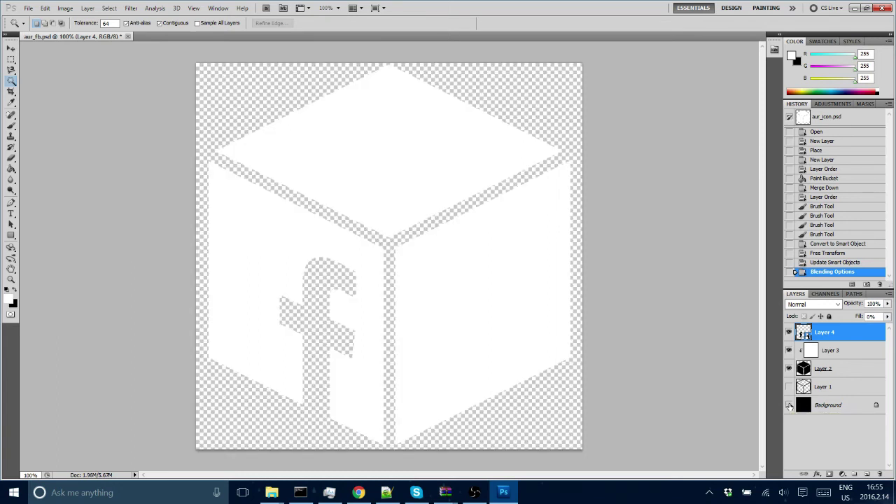
Step: Save the icon as aur_fb.png with default PNG options
click(28, 8)
click(62, 187)
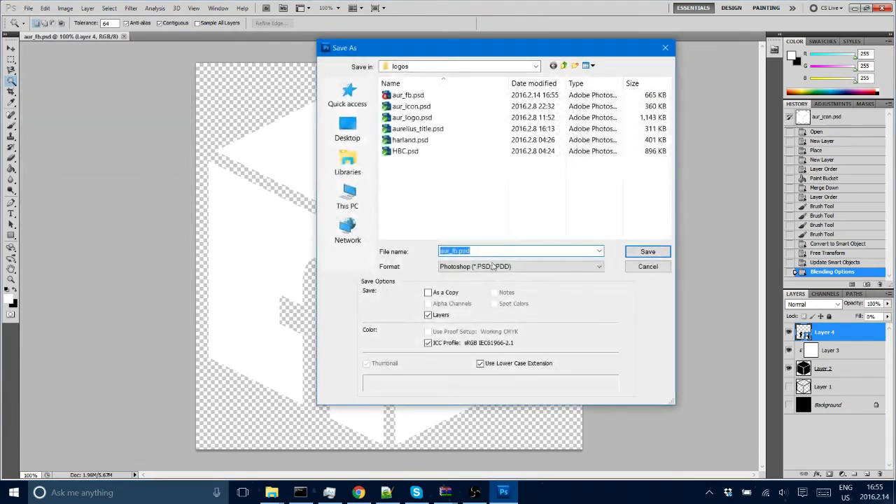
click(493, 267)
scroll(518, 315, down, 3)
click(518, 380)
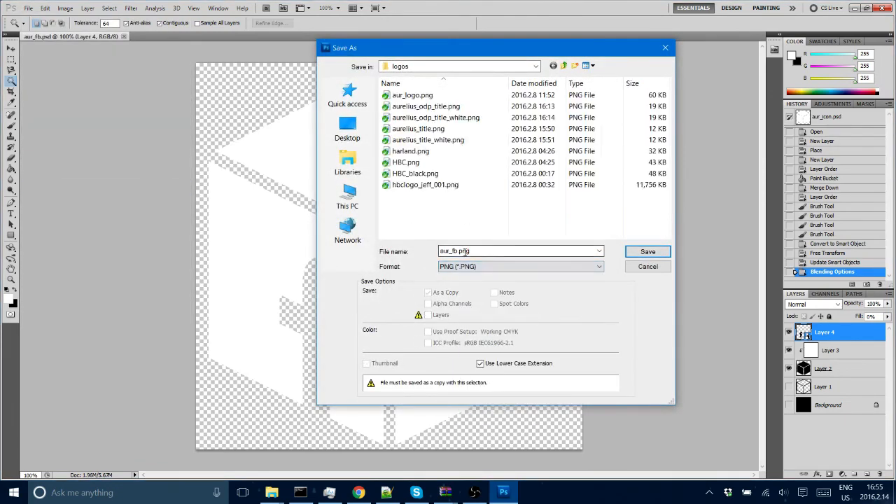
click(647, 251)
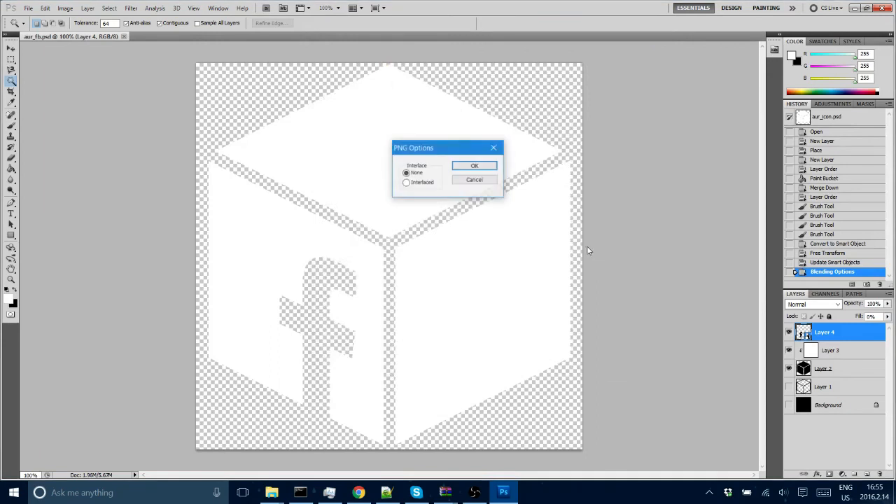
click(474, 166)
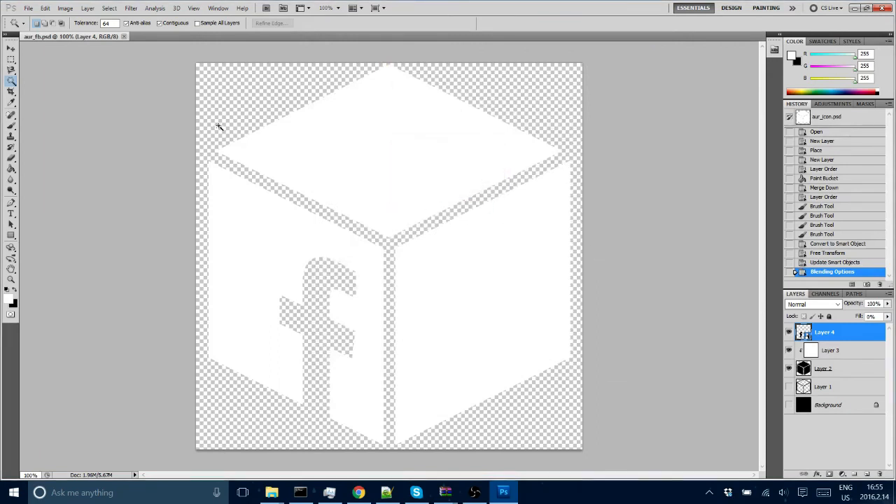
Step: Close the layered document and reopen aur_fb.png from the logos folder
click(29, 8)
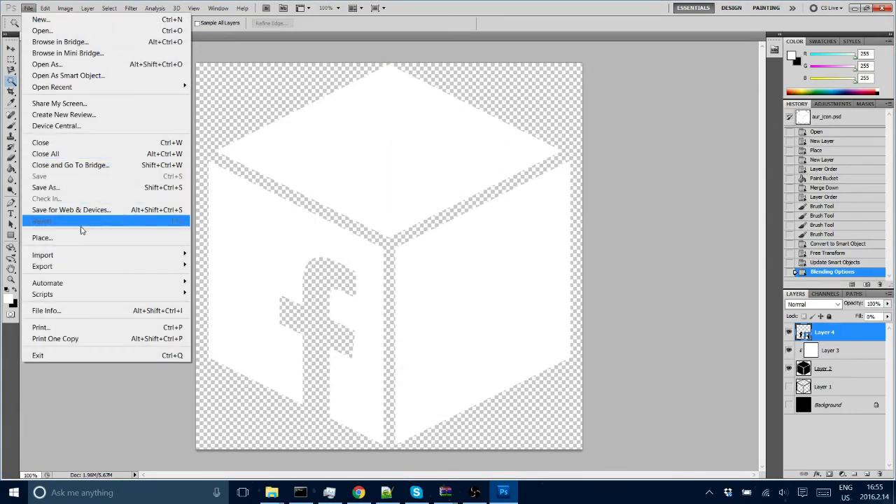
click(112, 22)
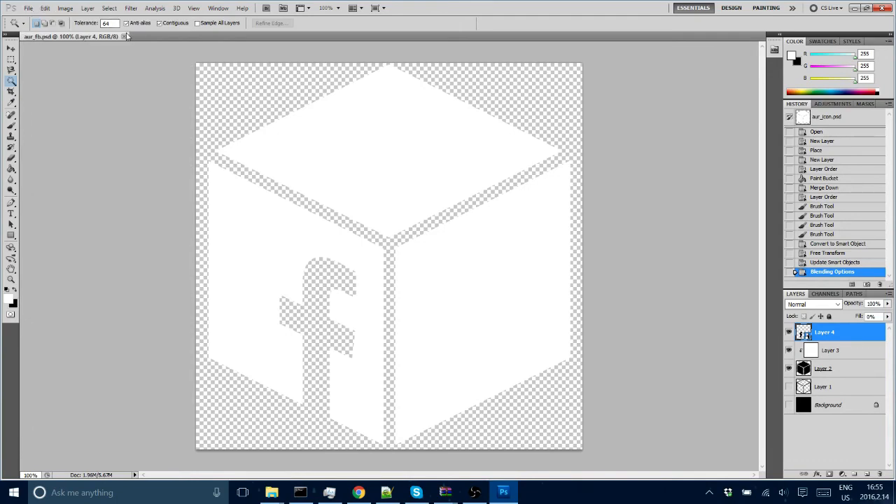
click(128, 38)
click(271, 492)
click(170, 441)
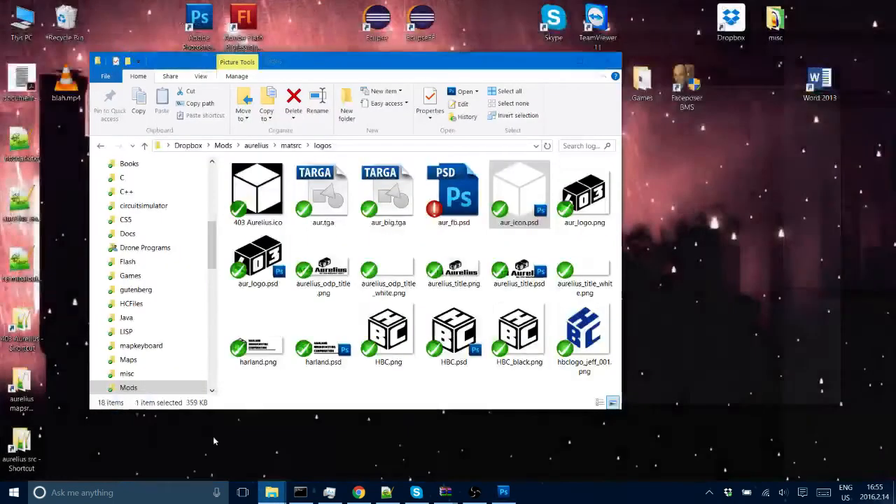
drag(449, 190, 665, 252)
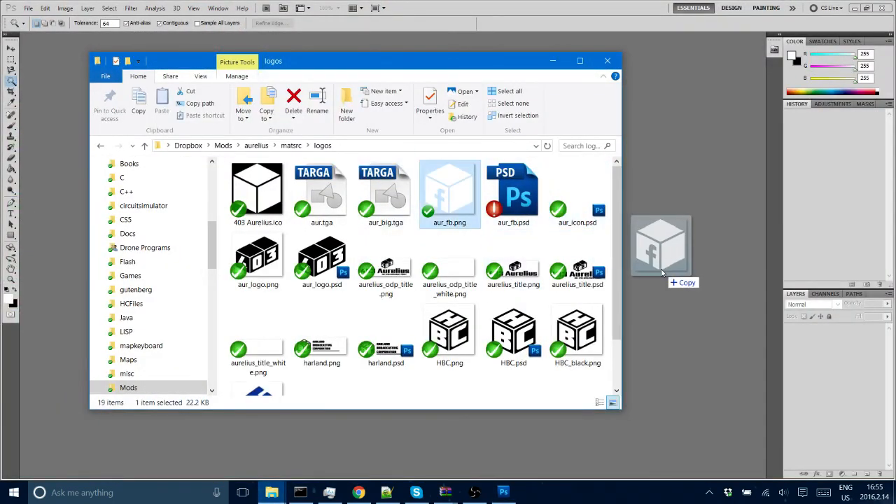
Step: Resize the image to 500 pixels wide via Image Size
click(65, 7)
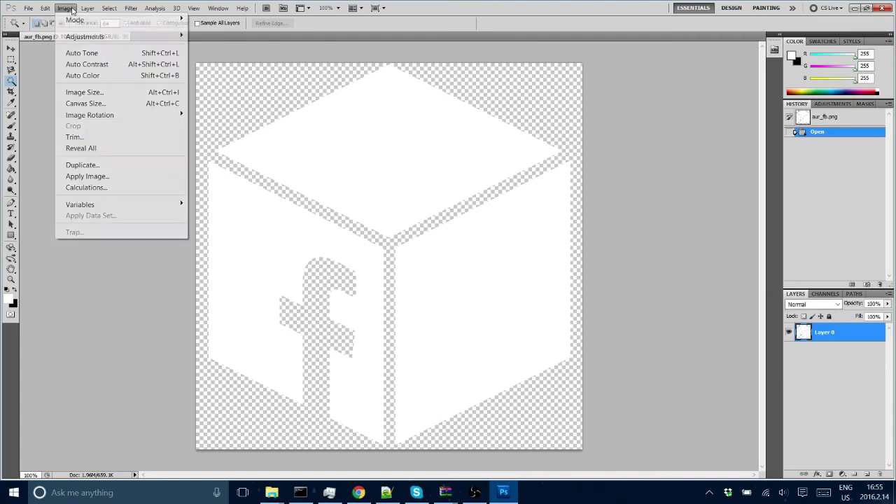
click(84, 92)
click(462, 140)
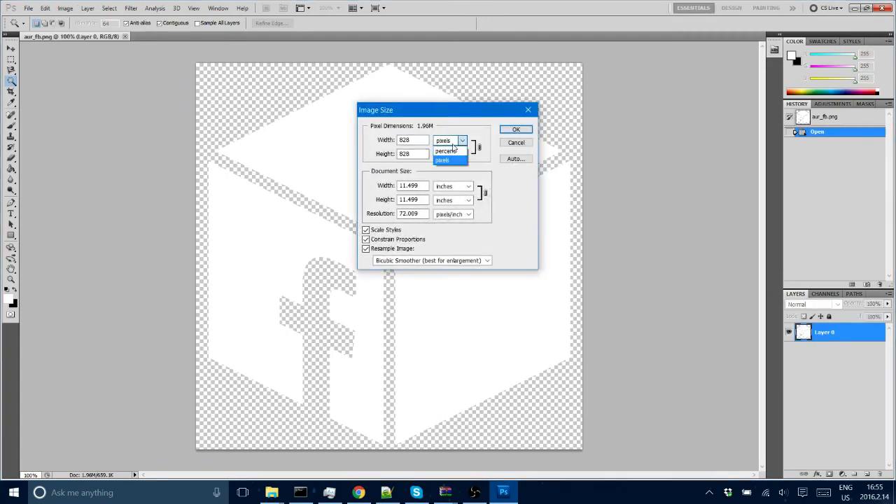
double_click(409, 139)
text(500)
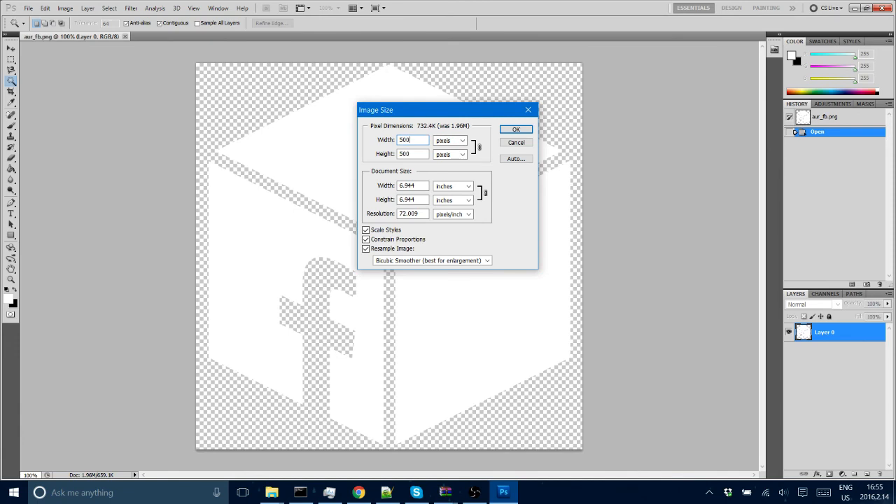
click(515, 129)
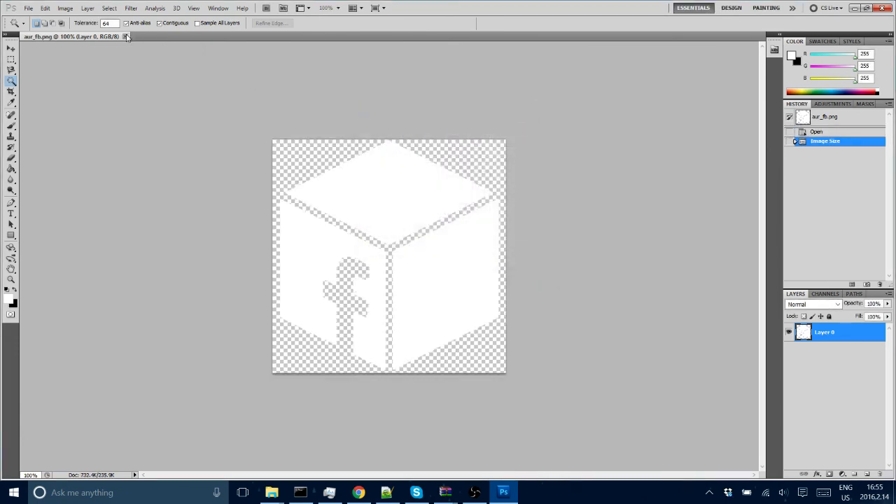
Step: Resize again to 200 pixels wide, close the image and return to the folder
click(65, 8)
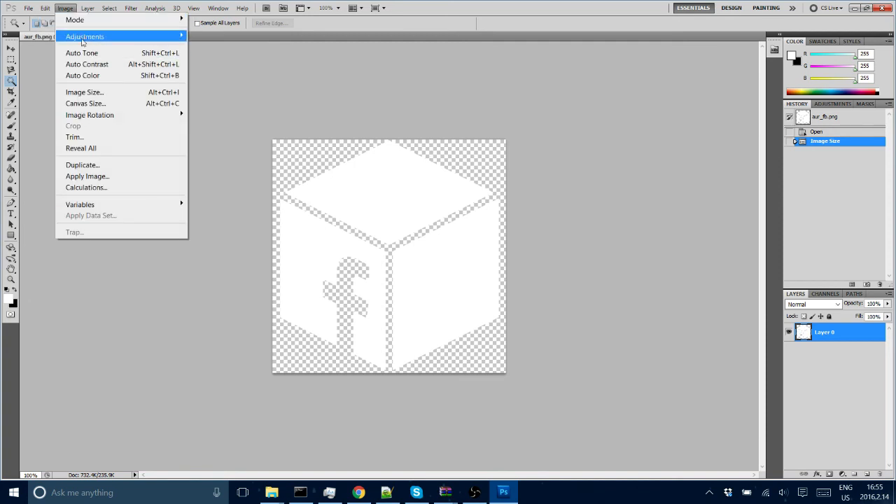
click(84, 91)
text(2)
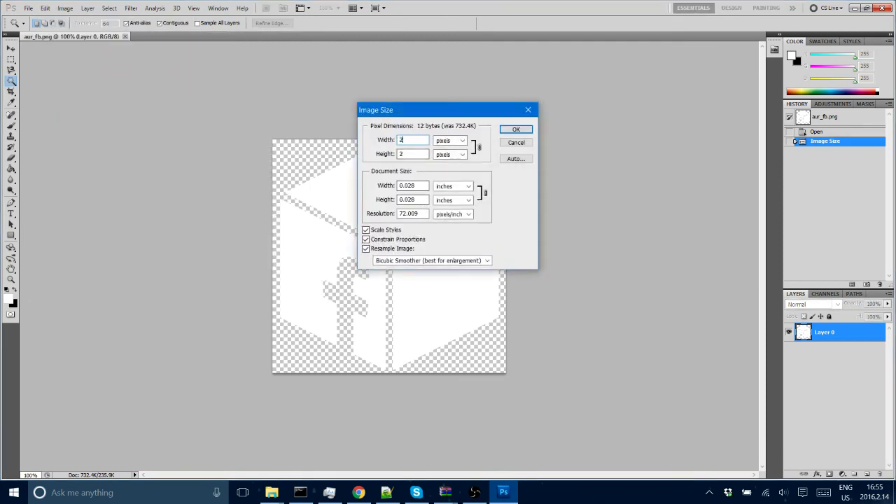
text(00)
click(516, 129)
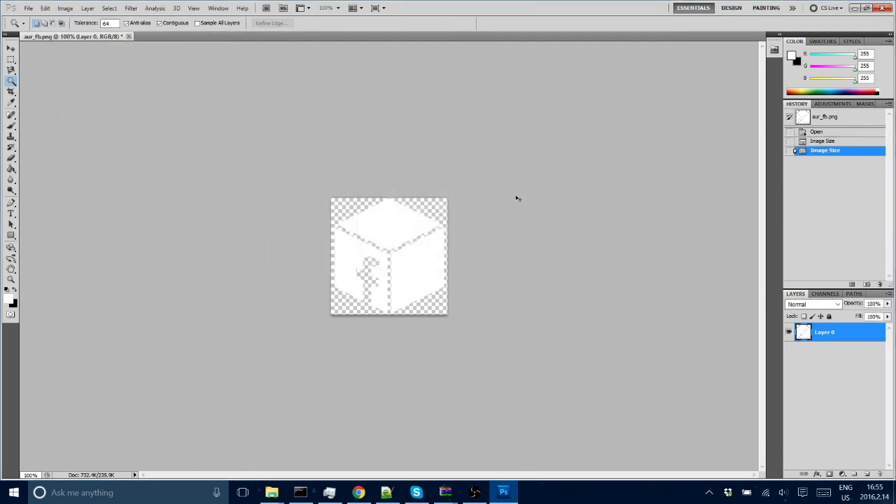
key(ctrl+w)
key(alt+Tab)
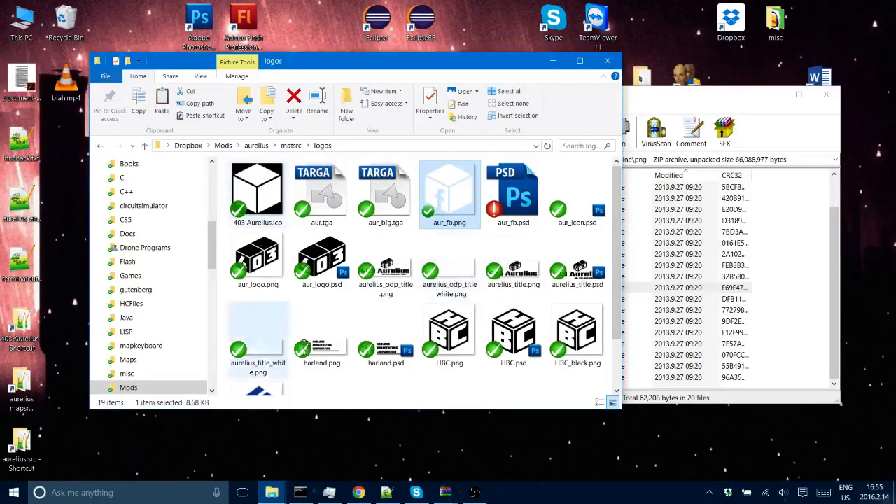
Step: Open a second Explorer window on the aurelius folder and bring OBS to the front
click(315, 383)
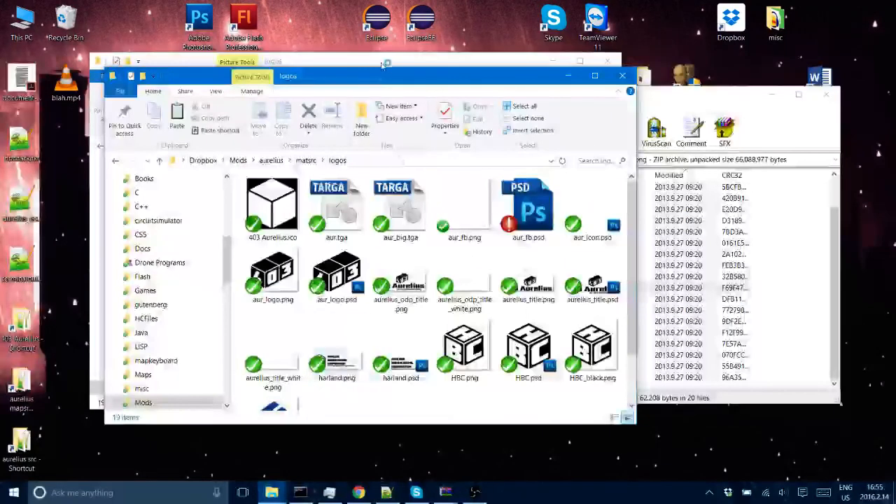
key(ctrl+n)
click(467, 164)
mouse_move(272, 492)
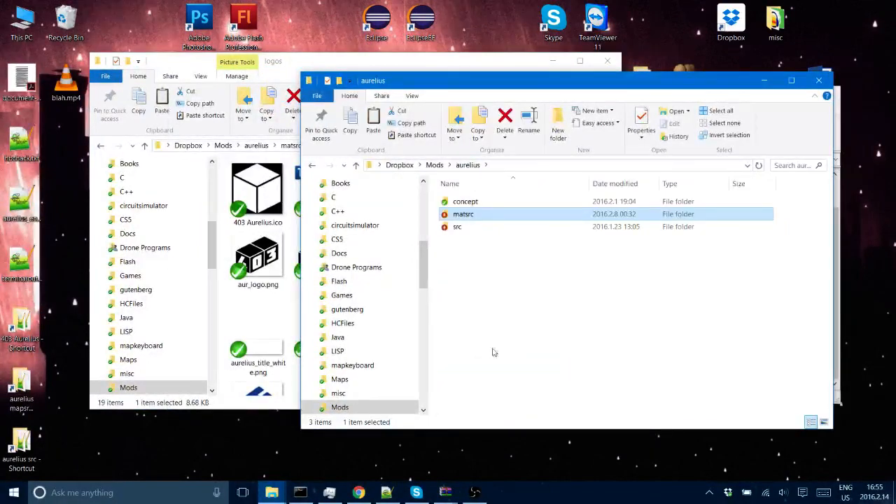
click(476, 492)
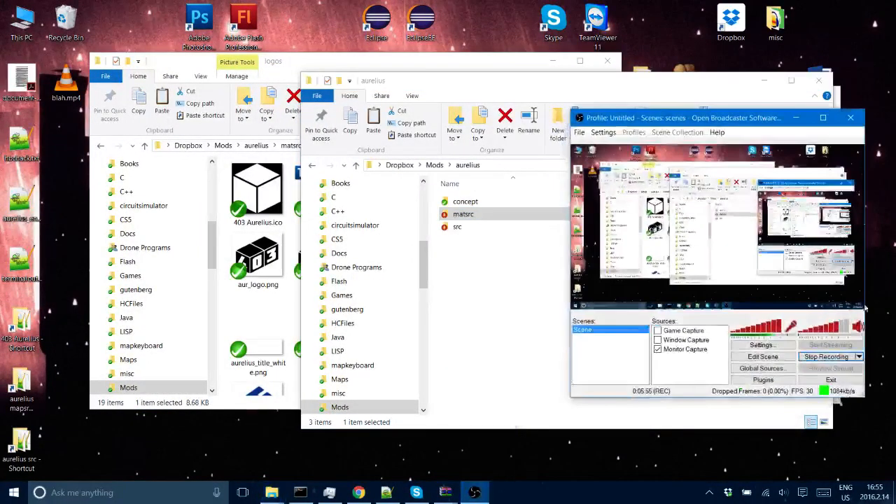